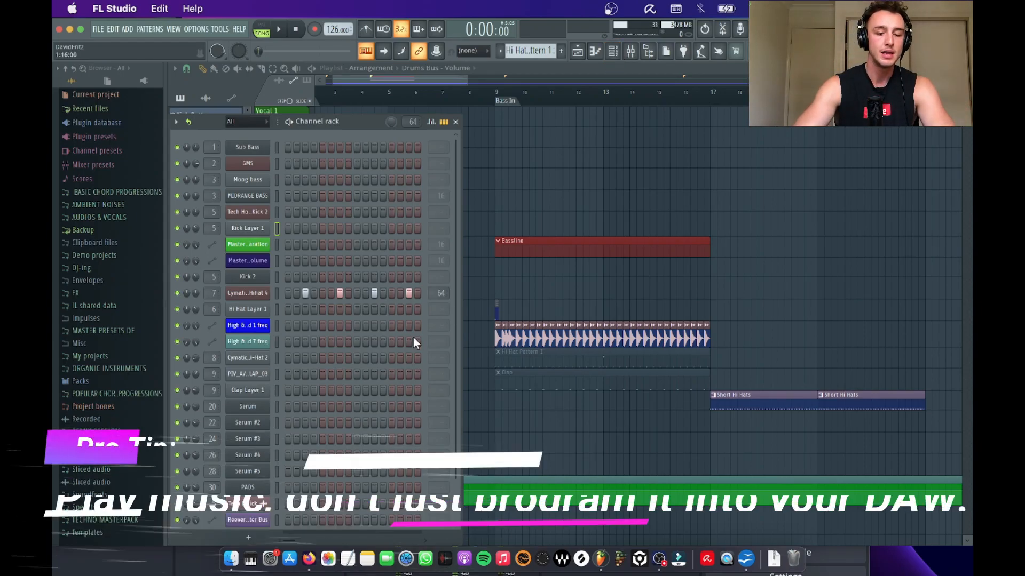
Step: Solo the Kick track in the playlist and select bars 9 to 17 as the playback range
key(F6)
scroll(511, 256, up, 3)
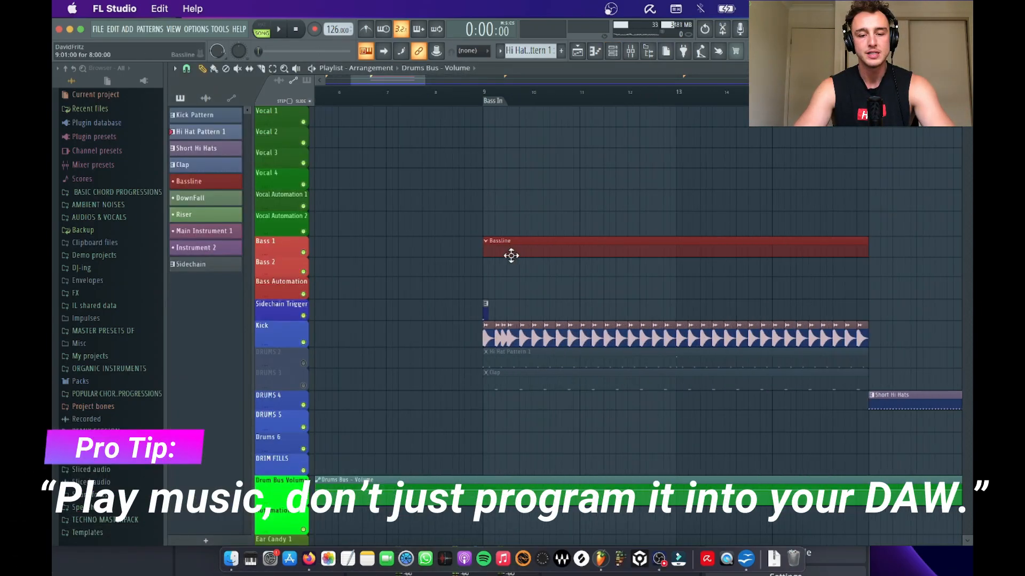
scroll(510, 256, down, 2)
scroll(511, 256, right, 2)
right_click(304, 312)
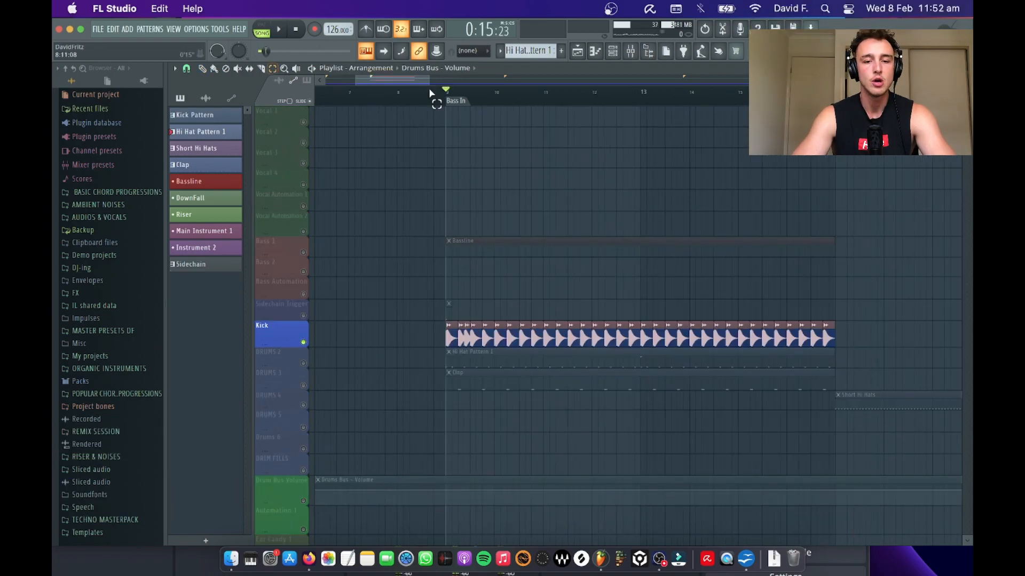
drag(451, 104, 863, 163)
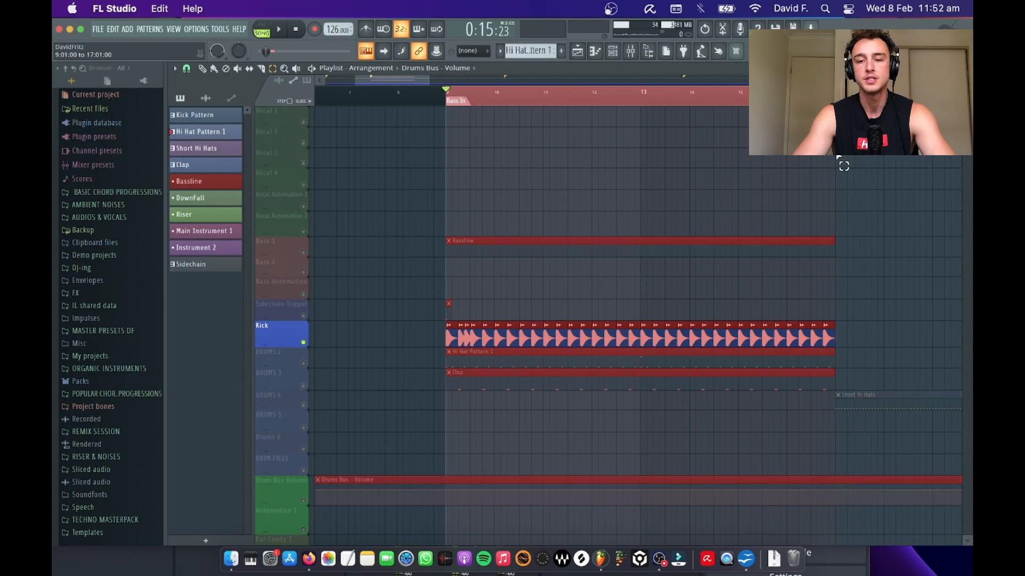
Step: Add an FL Keys instrument to the channel rack
click(613, 51)
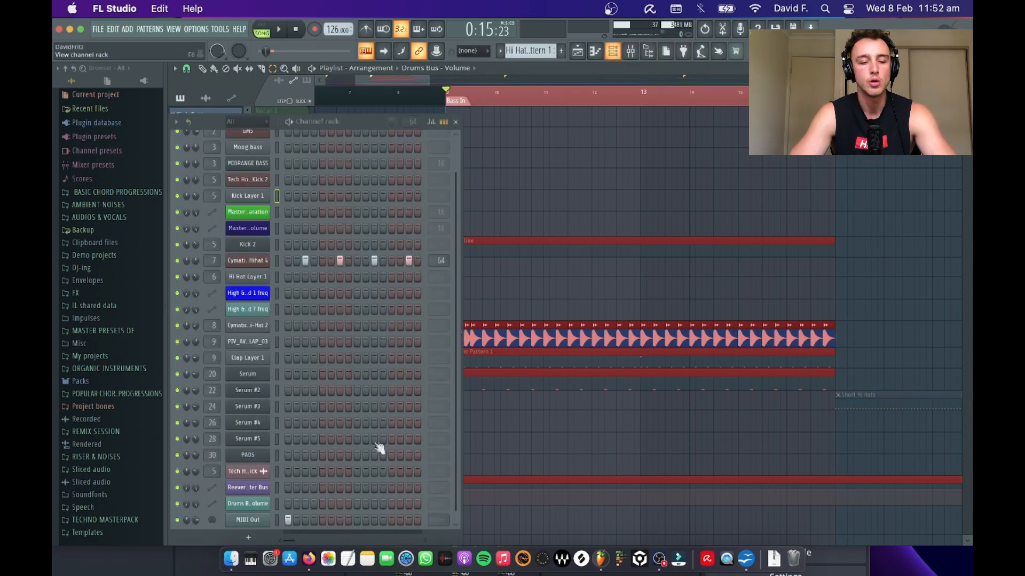
scroll(341, 488, down, 1)
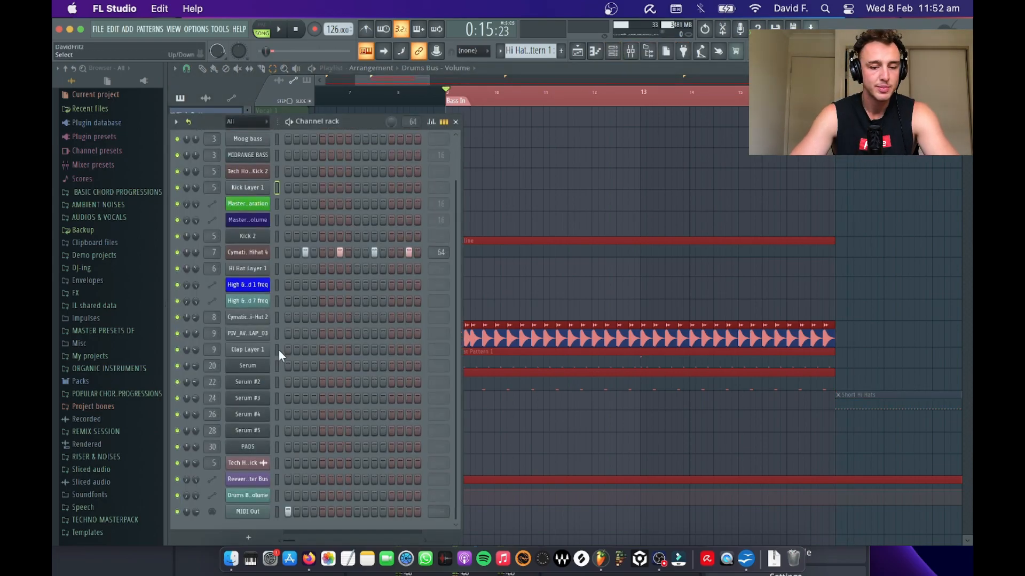
click(248, 538)
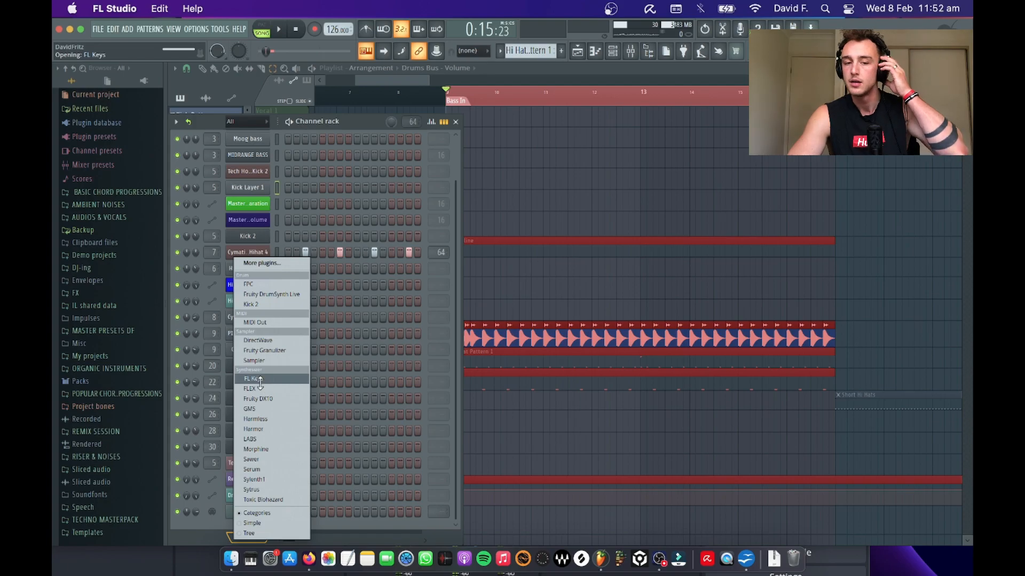
click(195, 458)
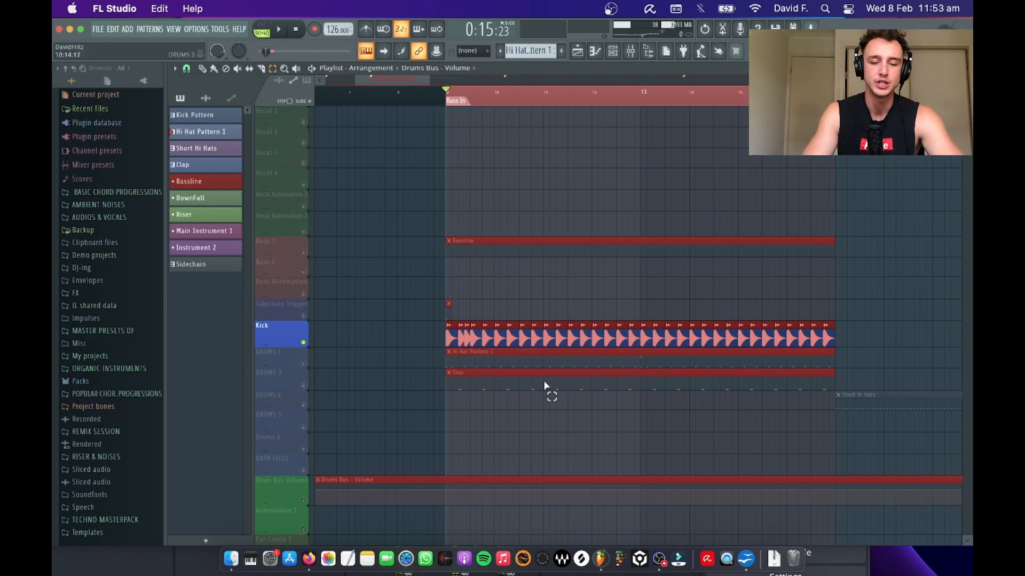
Step: Record a live FL Keys part over the kick into the Main Instrument 1 pattern
scroll(548, 389, down, 5)
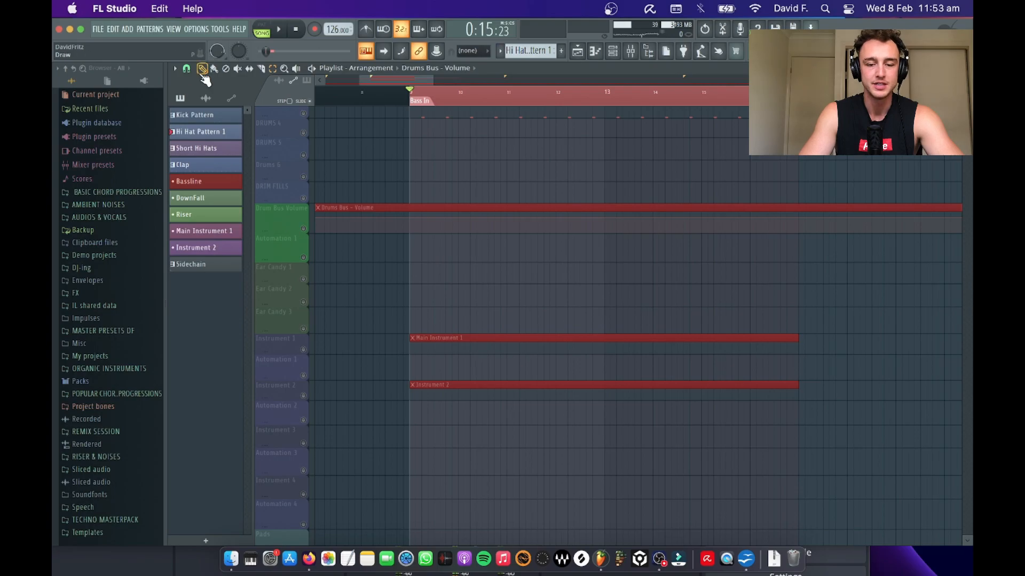
click(316, 31)
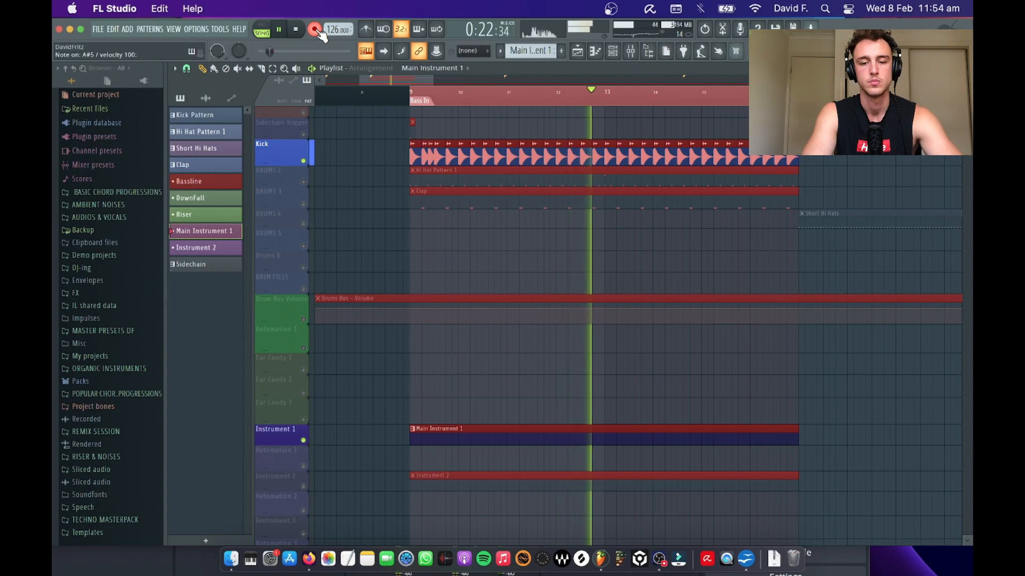
key(space)
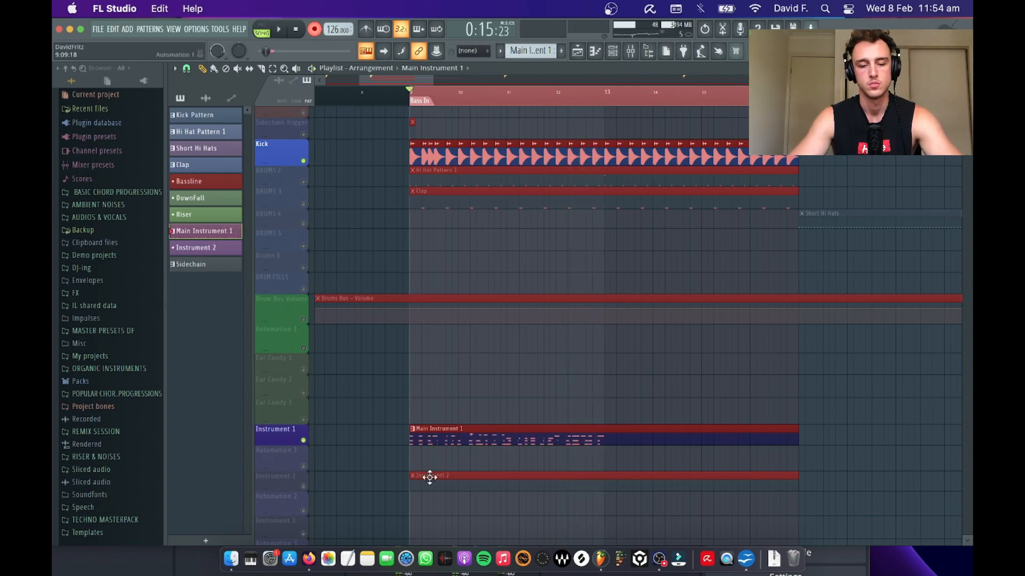
Step: Open the Main Instrument 1 clip in the piano roll, quantize the recorded notes and play them back
double_click(425, 430)
key(ctrl+q)
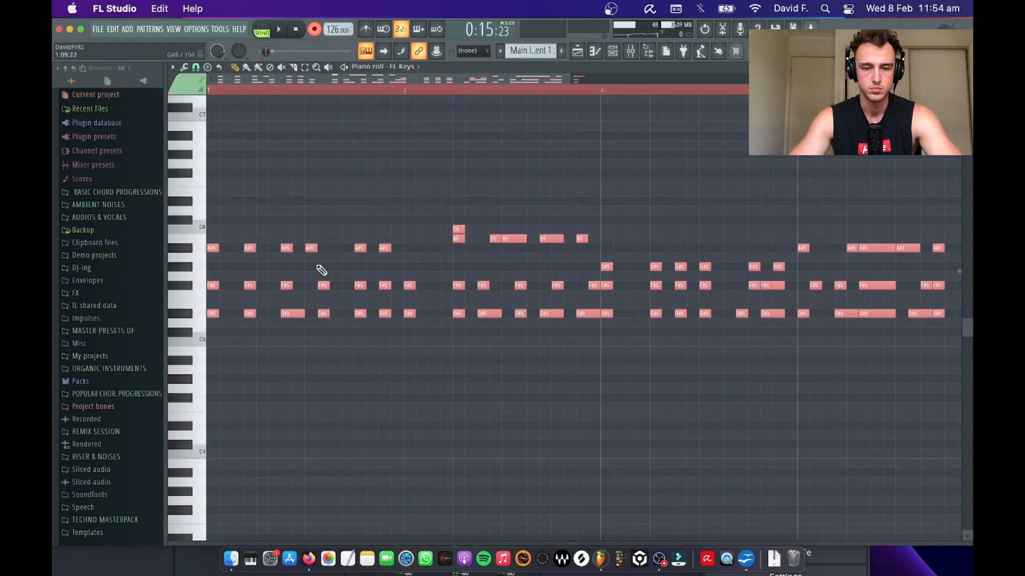
scroll(320, 268, up, 1)
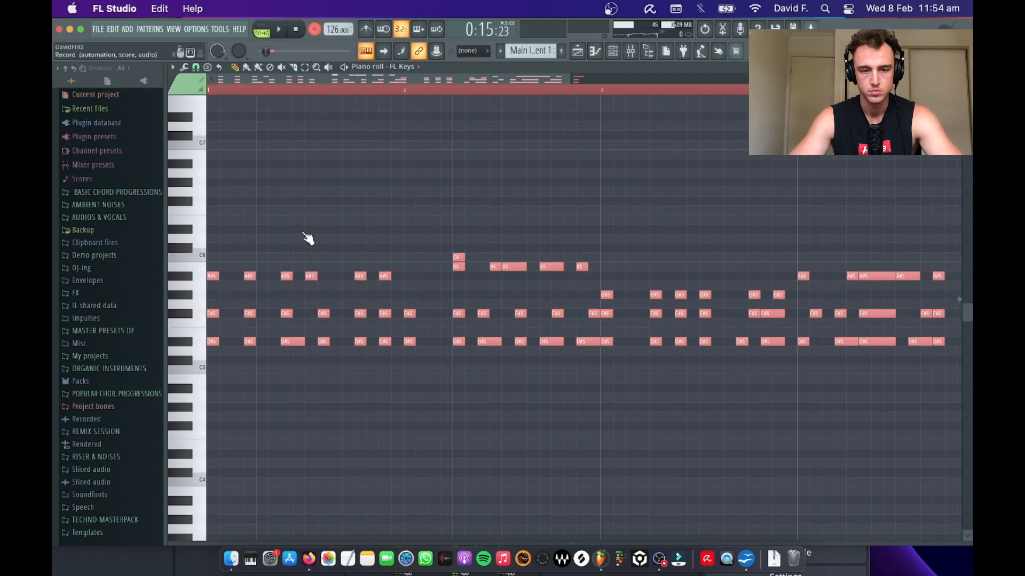
key(space)
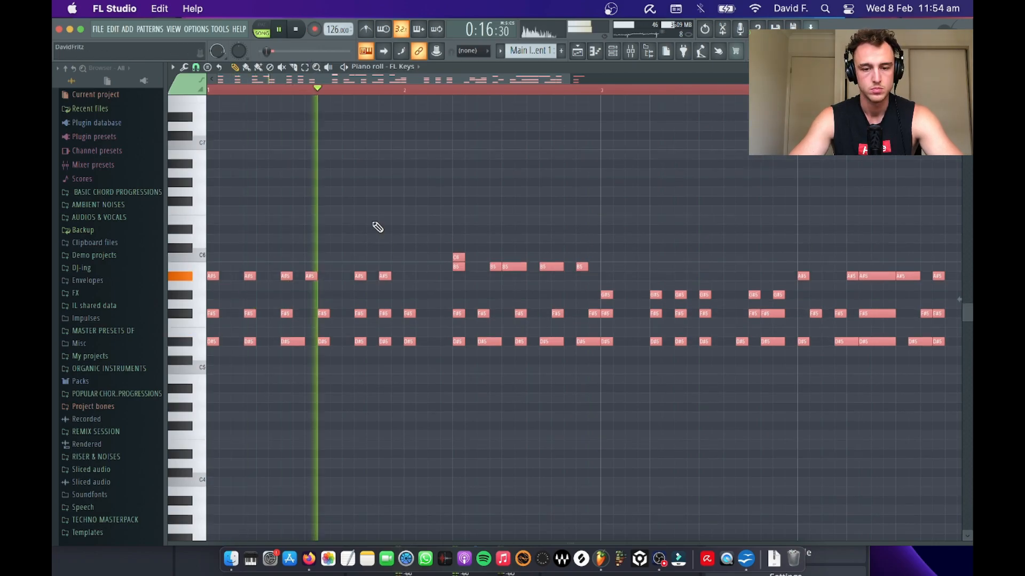
key(space)
Step: Add B5 notes of three steps each from the start of bar 2 and delete the stray C6 note
click(407, 257)
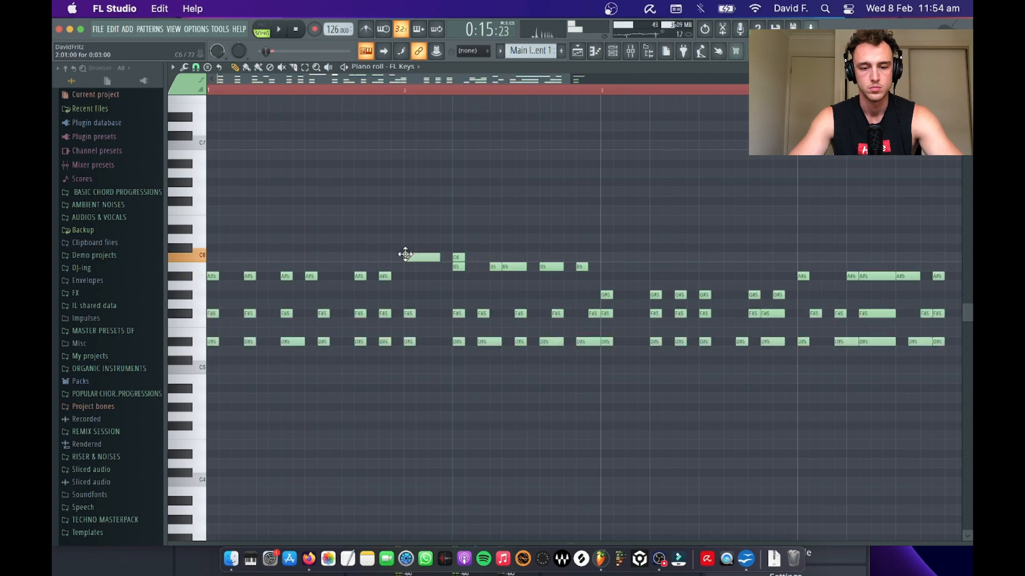
drag(405, 265, 406, 274)
key(space)
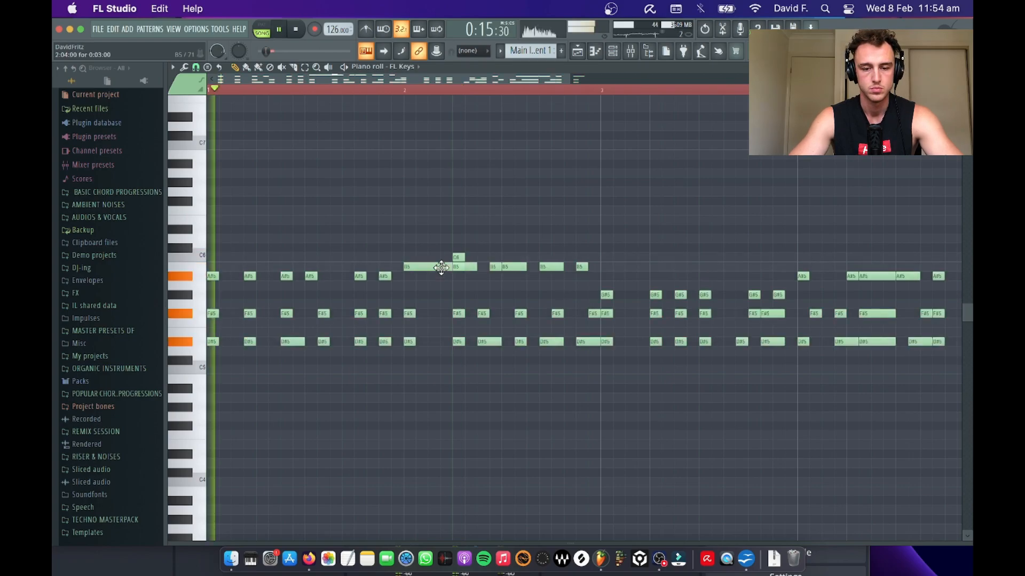
right_click(453, 262)
right_click(457, 258)
scroll(562, 200, right, 5)
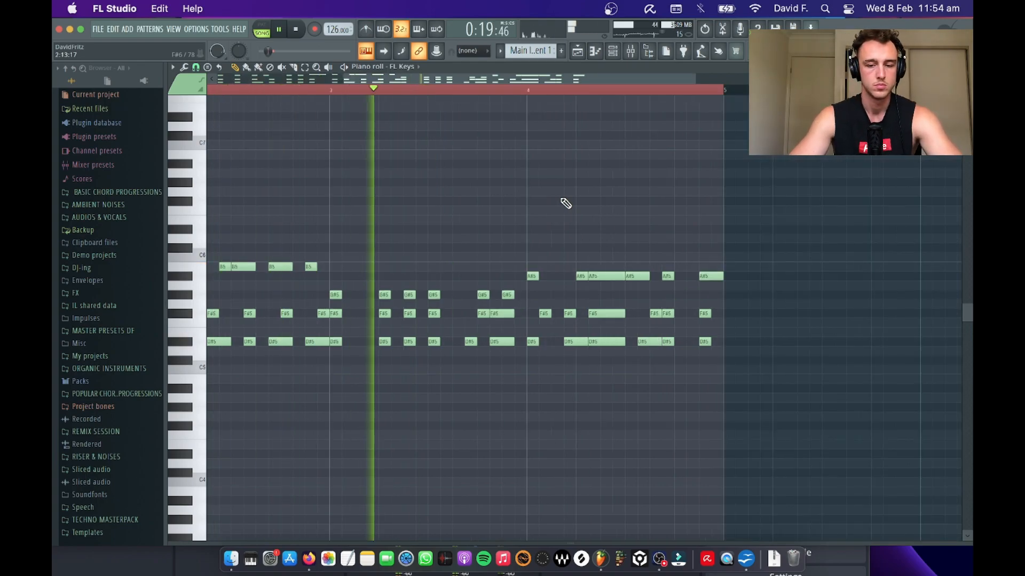
Step: Return to the playlist, stop playback and unmute the Bass 1 track
key(F5)
scroll(560, 199, down, 3)
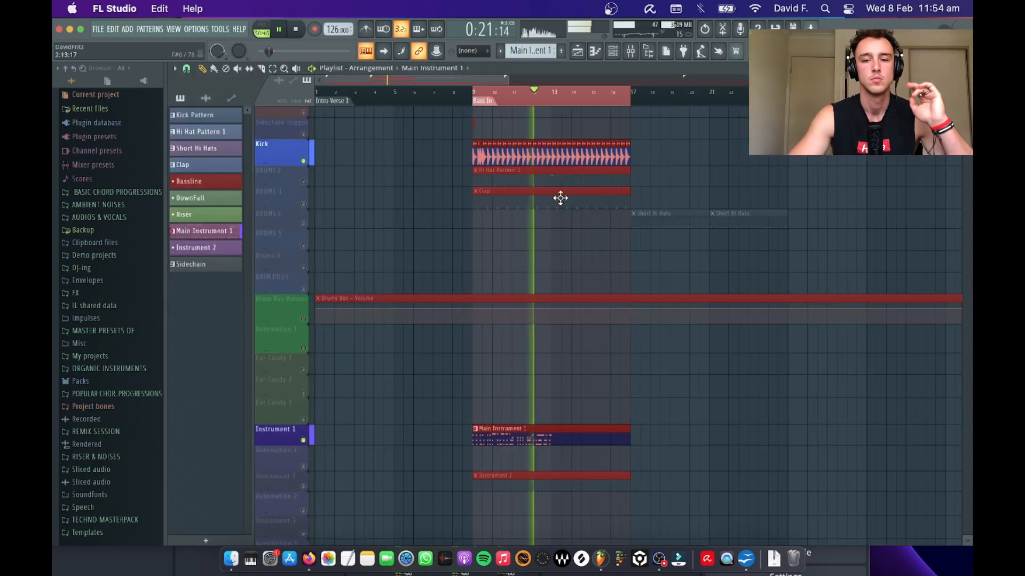
key(space)
scroll(562, 152, up, 5)
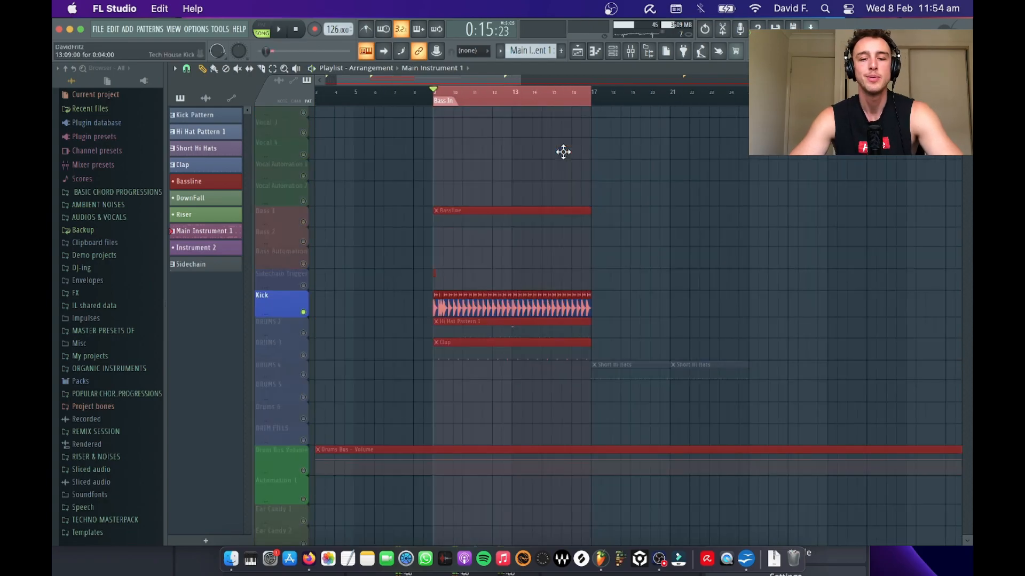
click(305, 223)
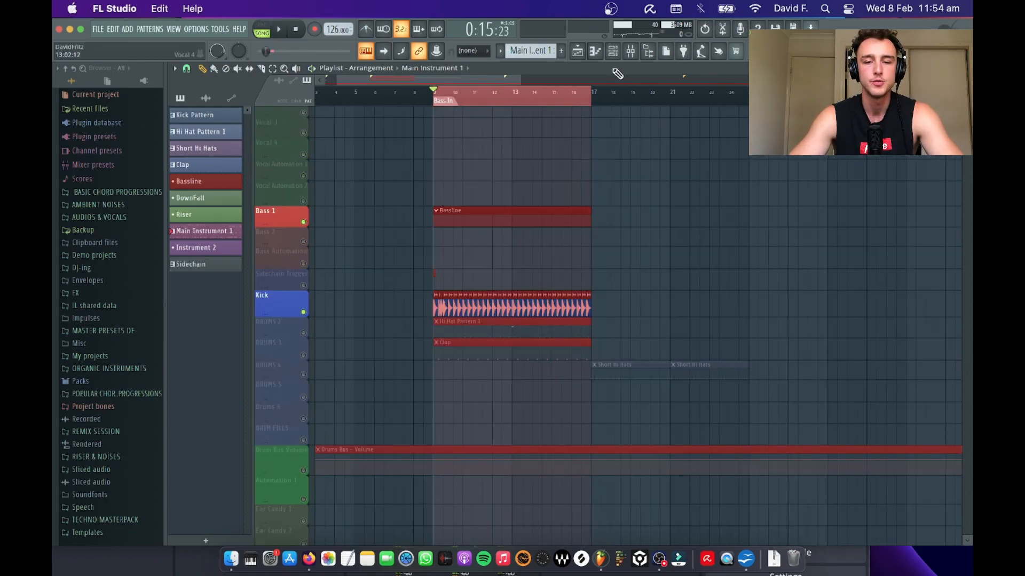
Step: Audition the MIDRANGE BASS channel and record a live bass part over the kick into the Bassline pattern
click(612, 50)
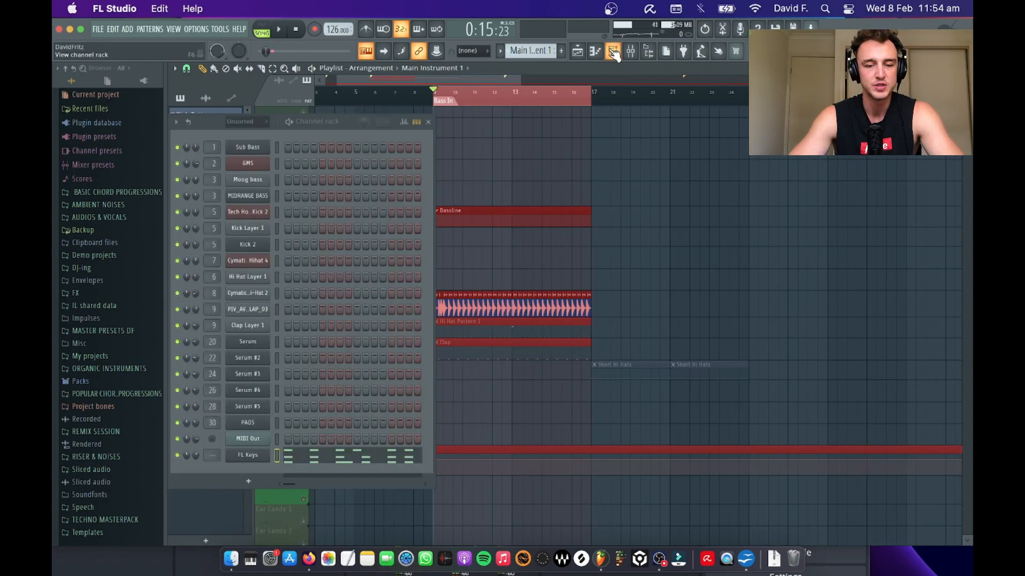
click(276, 196)
key(d)
key(d)
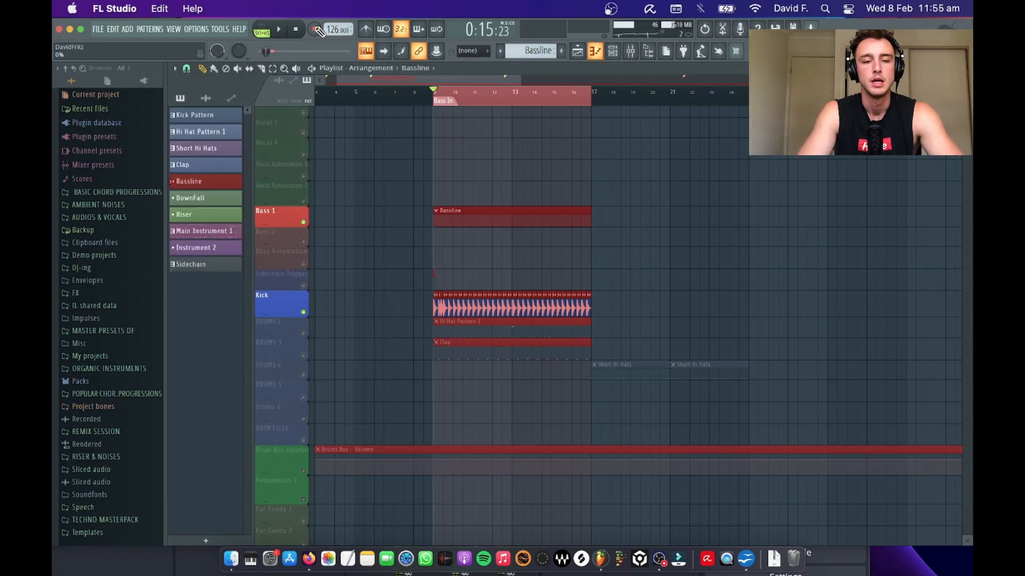
click(595, 51)
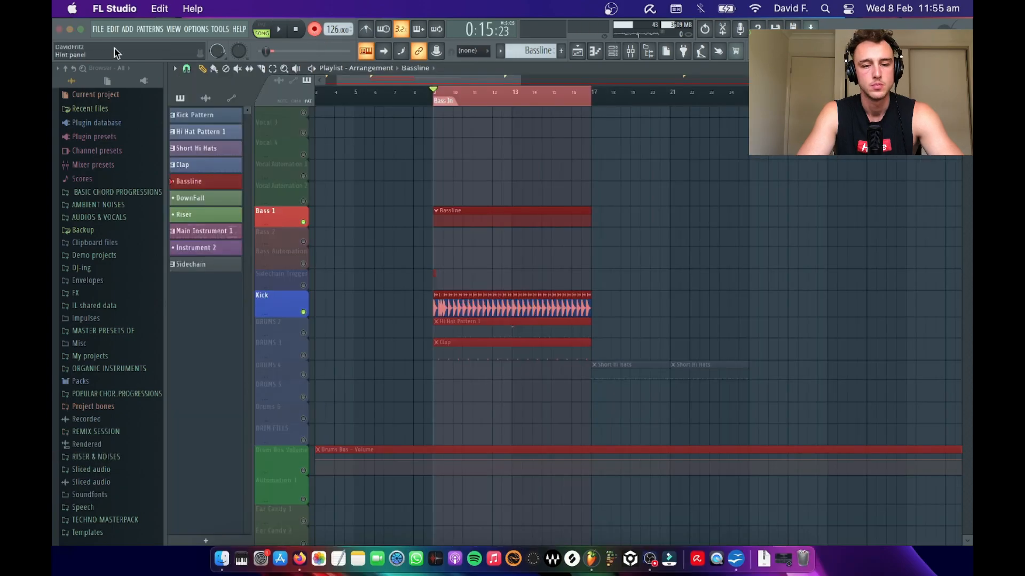
key(space)
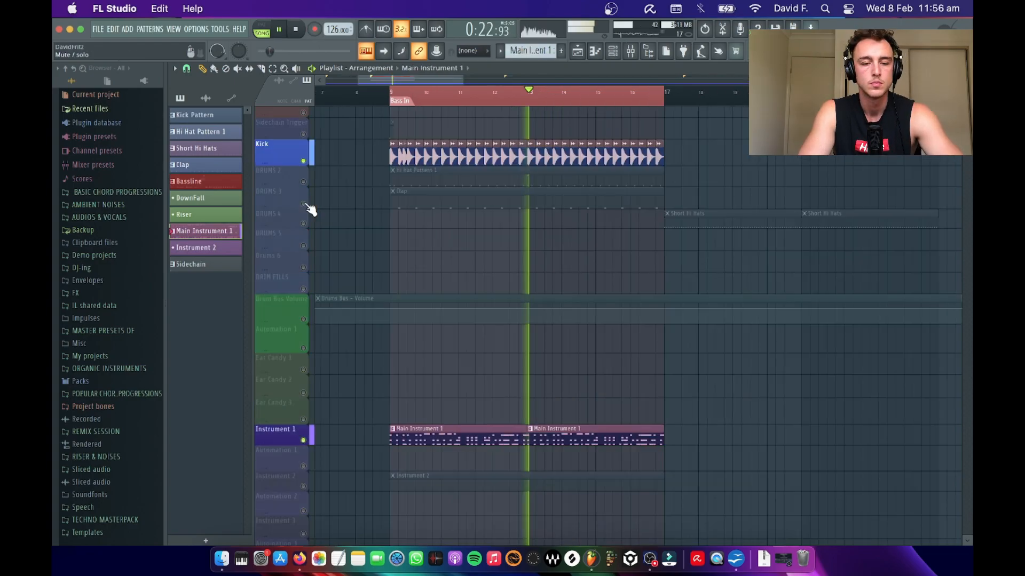
Step: Unmute the DRUMS 3 track with the clap and check the mixer levels during playback
click(305, 205)
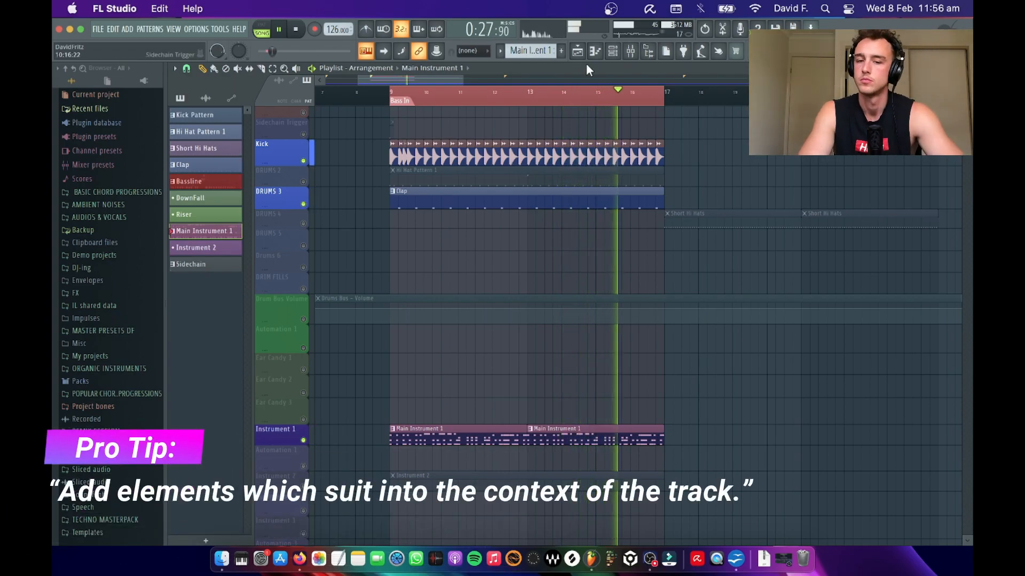
click(631, 52)
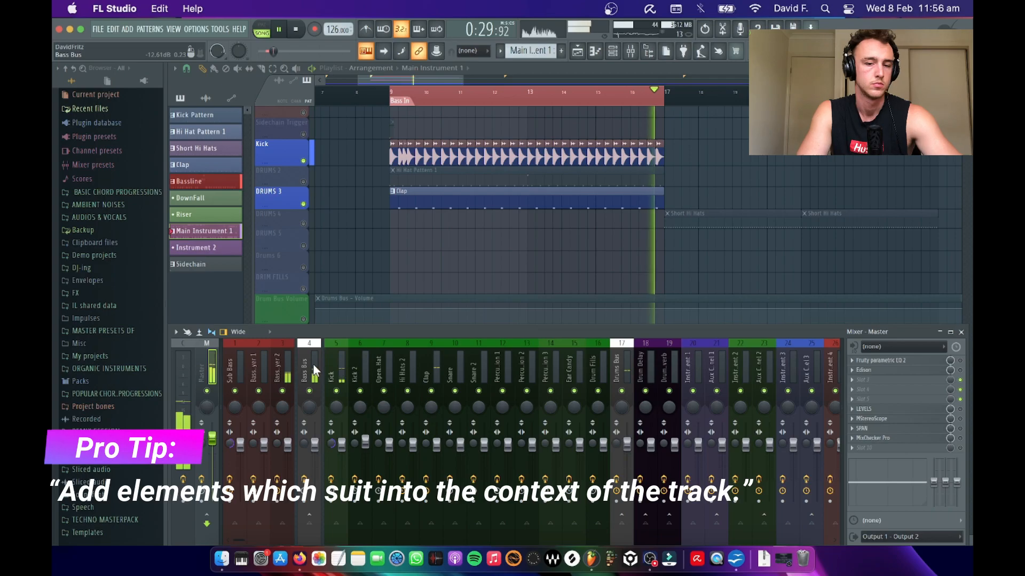
key(F9)
key(space)
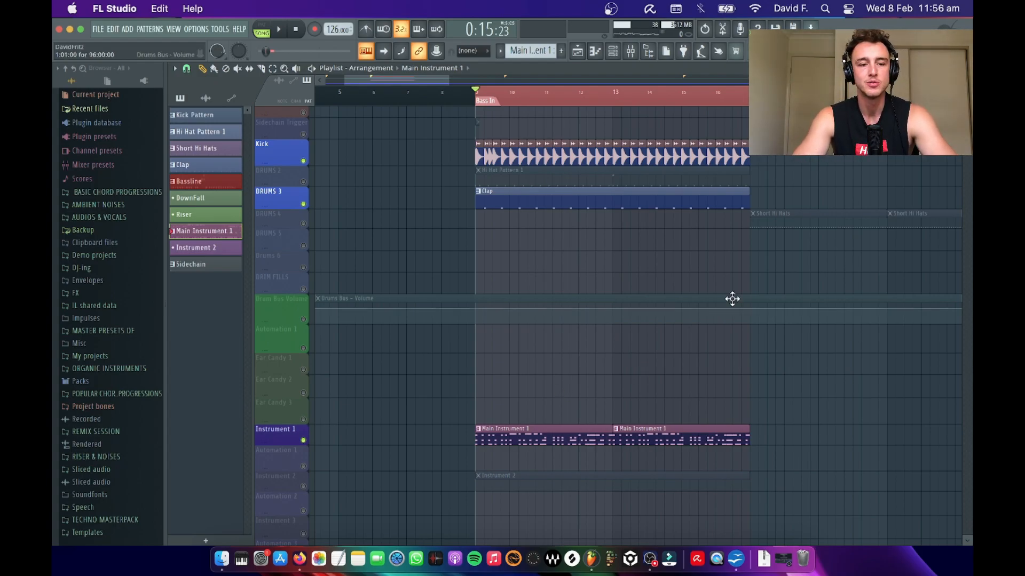
Step: Open the synth loops folder of TECHNO MASTERPACK in the browser and look through its samples
click(120, 521)
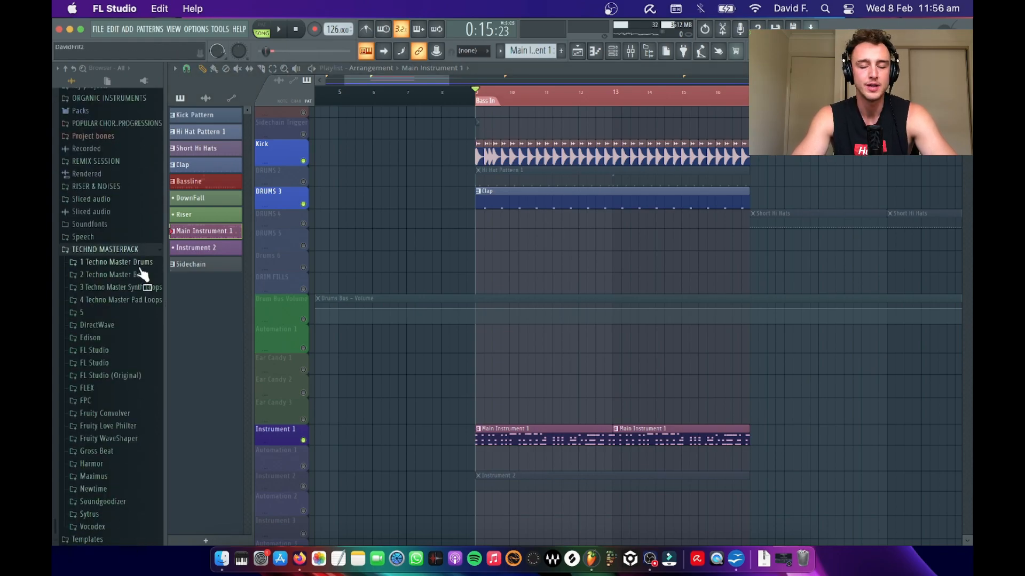
click(120, 288)
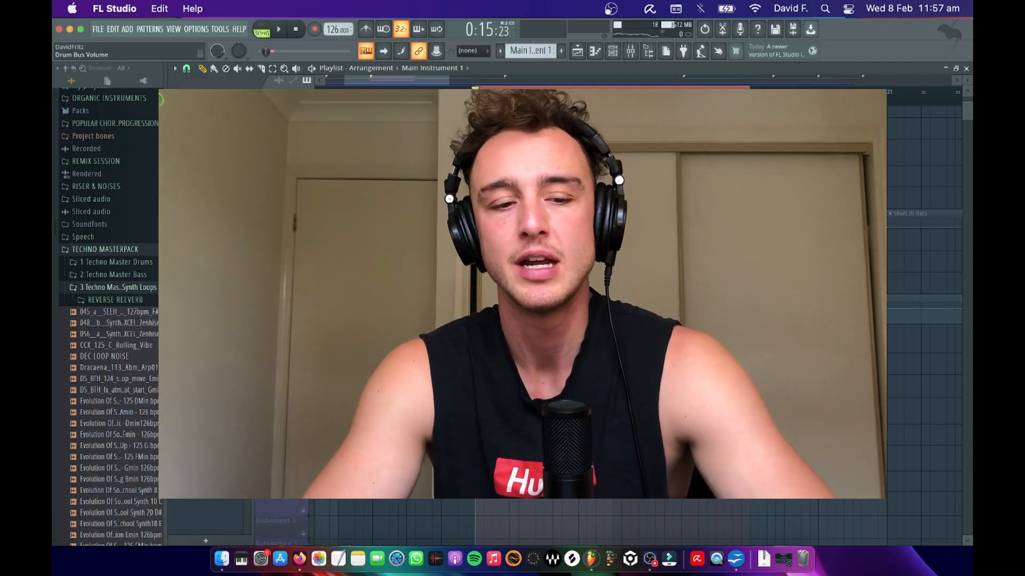
scroll(114, 339, down, 5)
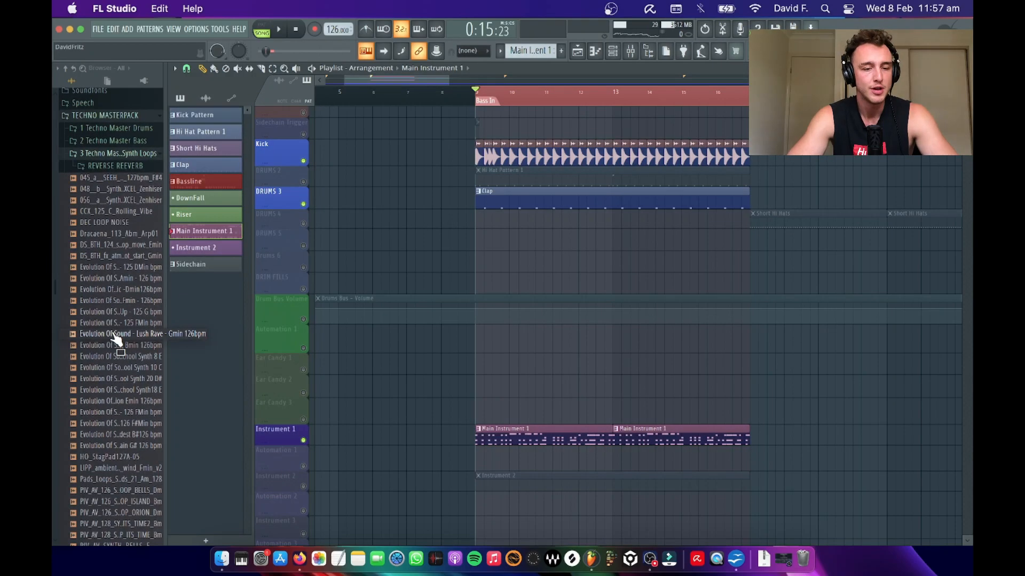
click(103, 156)
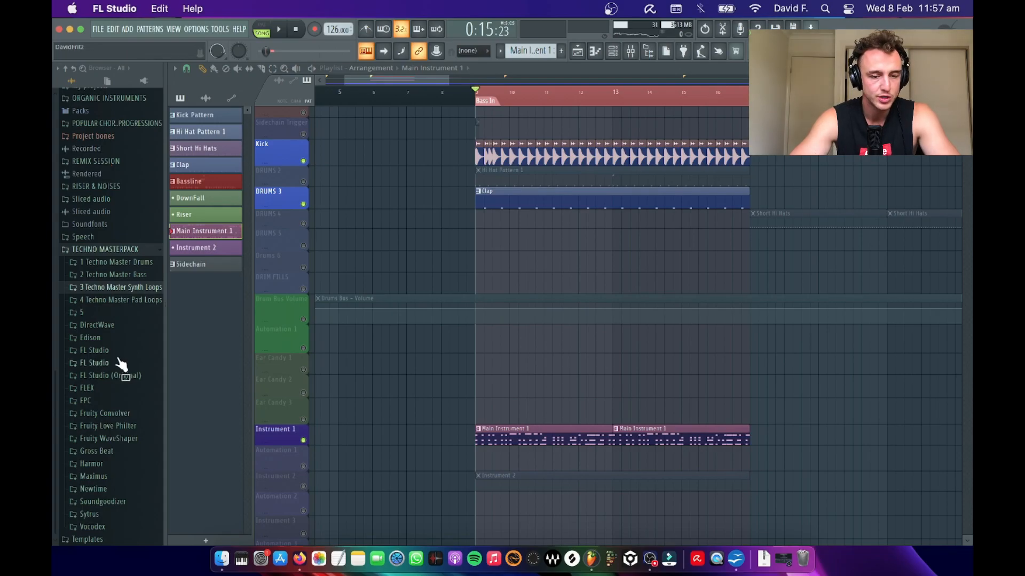
click(127, 291)
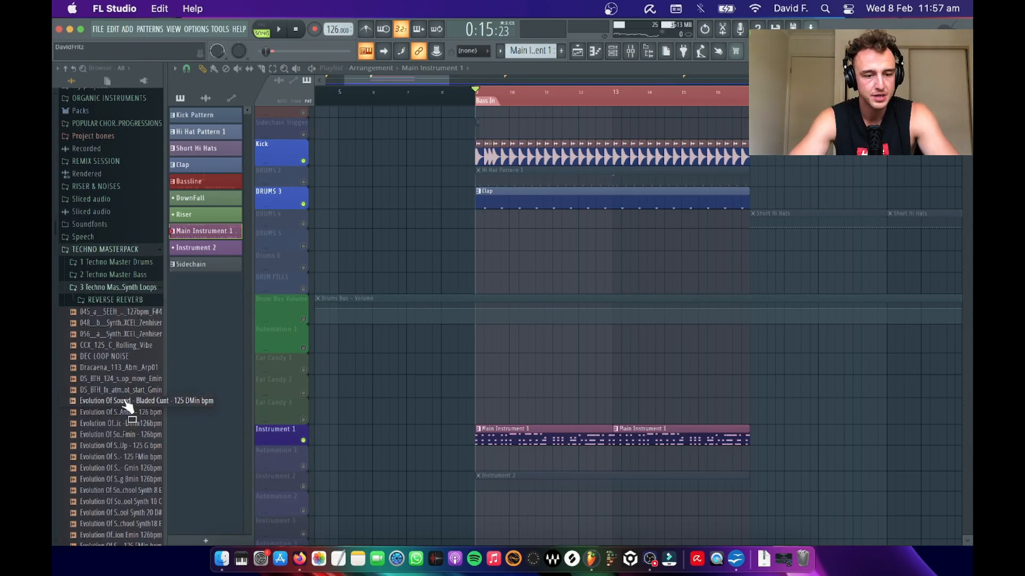
scroll(134, 296, down, 3)
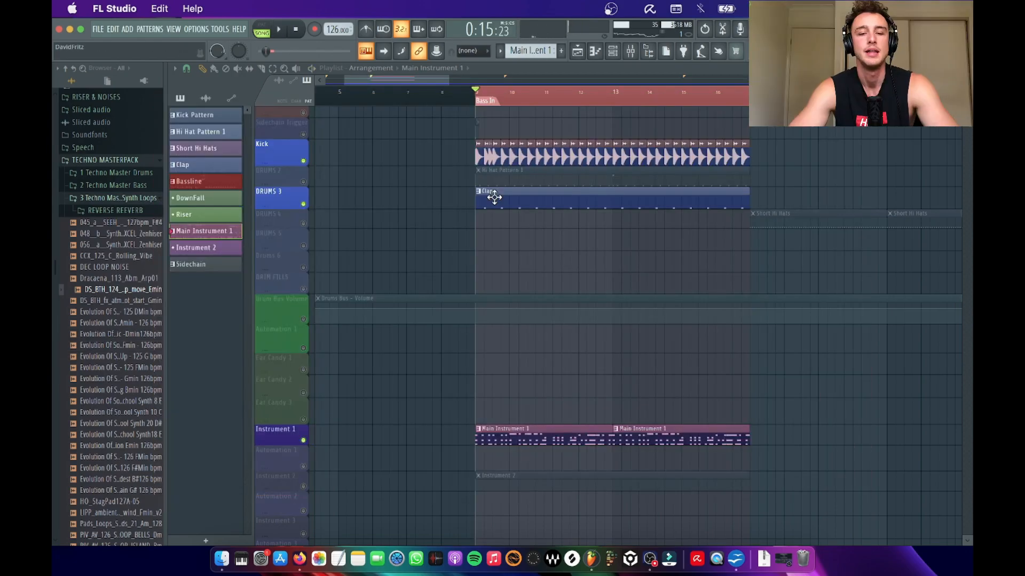
Step: Replace both Main Instrument 1 clips with the DS_BTH_124_synth_lead_loop_move_Emin sample at bar 9 on Instrument 1, and view its channel settings
right_click(504, 443)
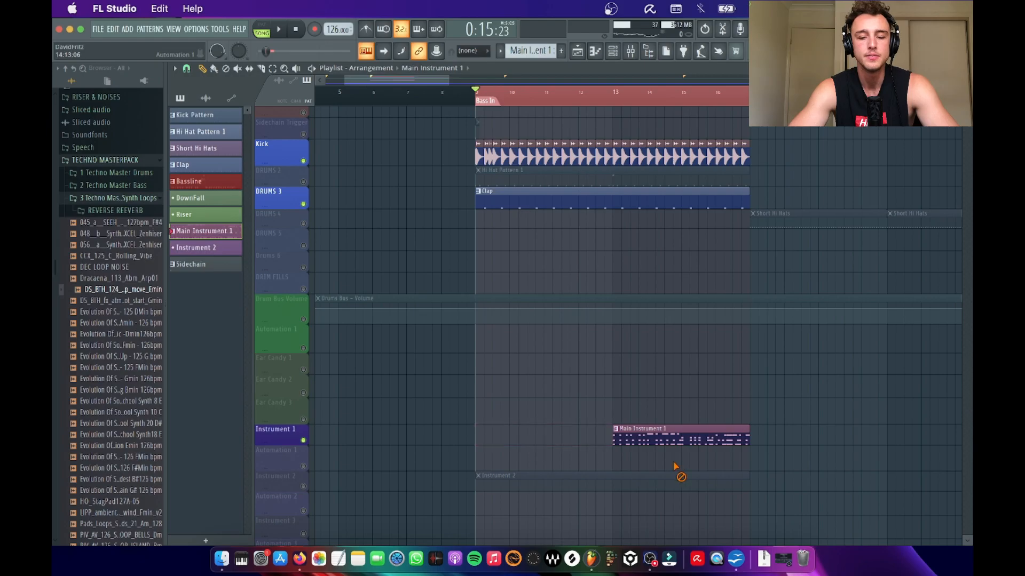
right_click(649, 435)
click(104, 293)
drag(105, 298, 476, 429)
double_click(478, 430)
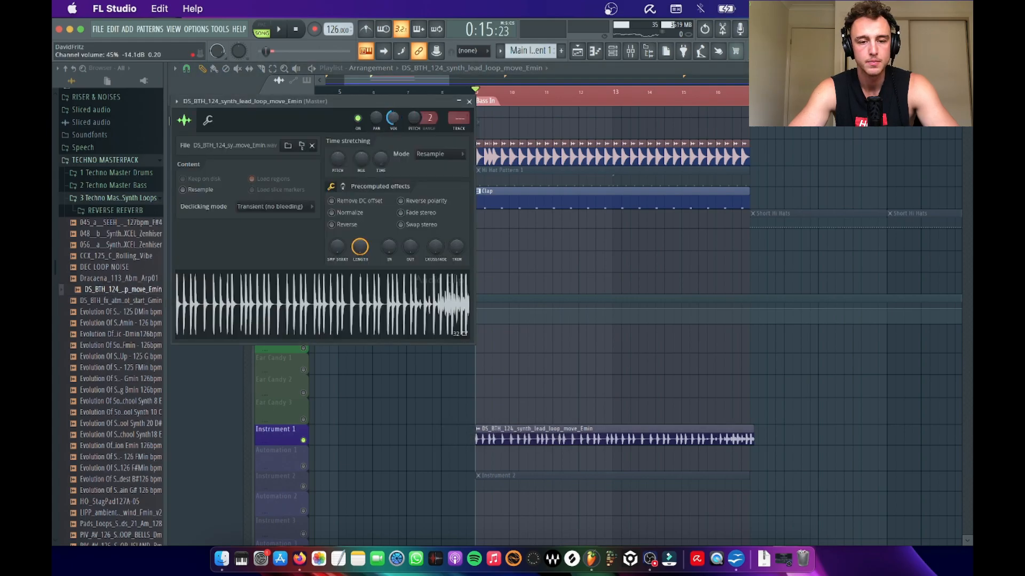
key(Escape)
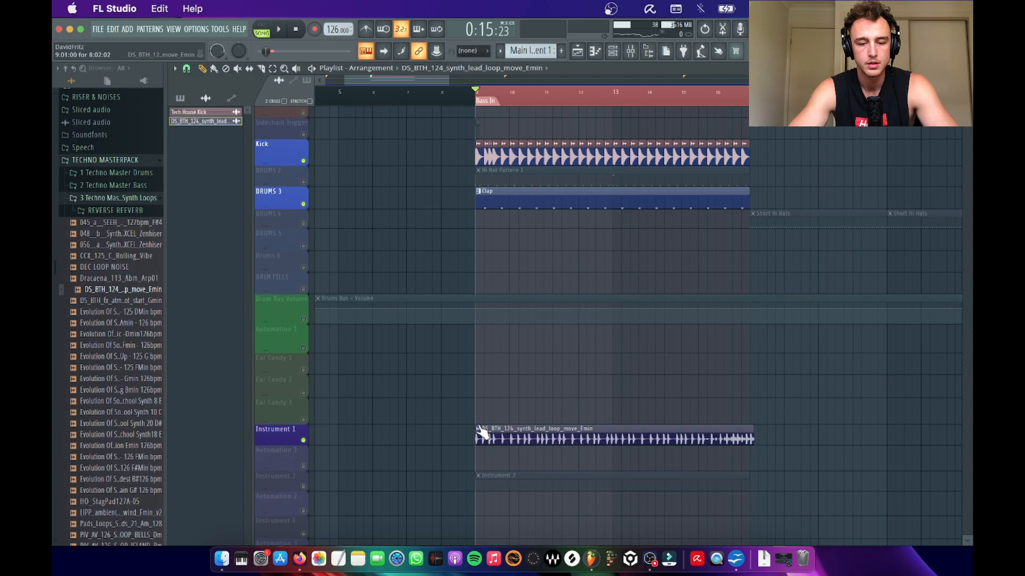
Step: Fit the DS_BTH_124_synth_lead_loop_move_Emin clip on Instrument 1 to the project tempo, using the 75 to 150 BPM detection range
click(479, 434)
click(597, 479)
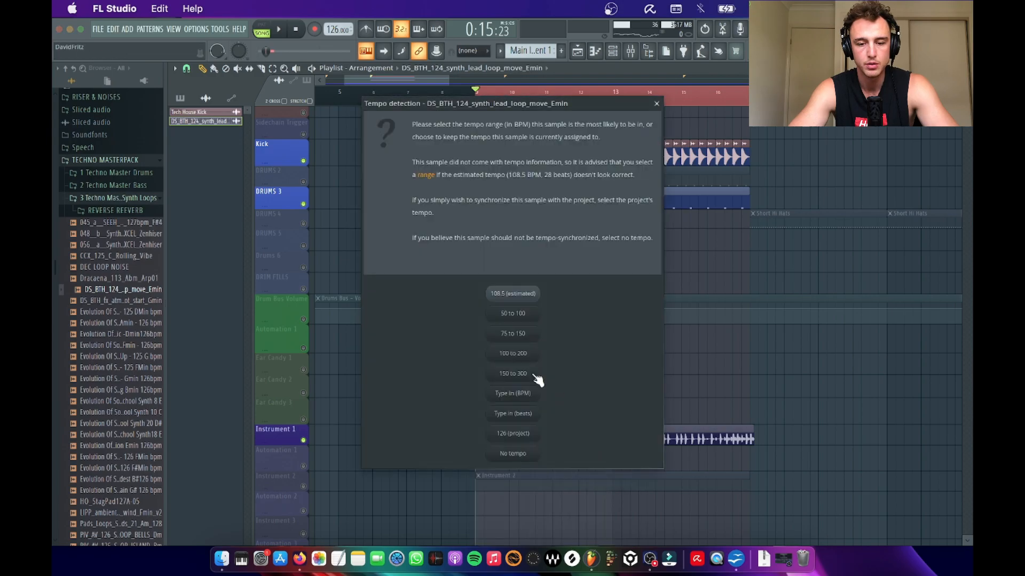
click(516, 335)
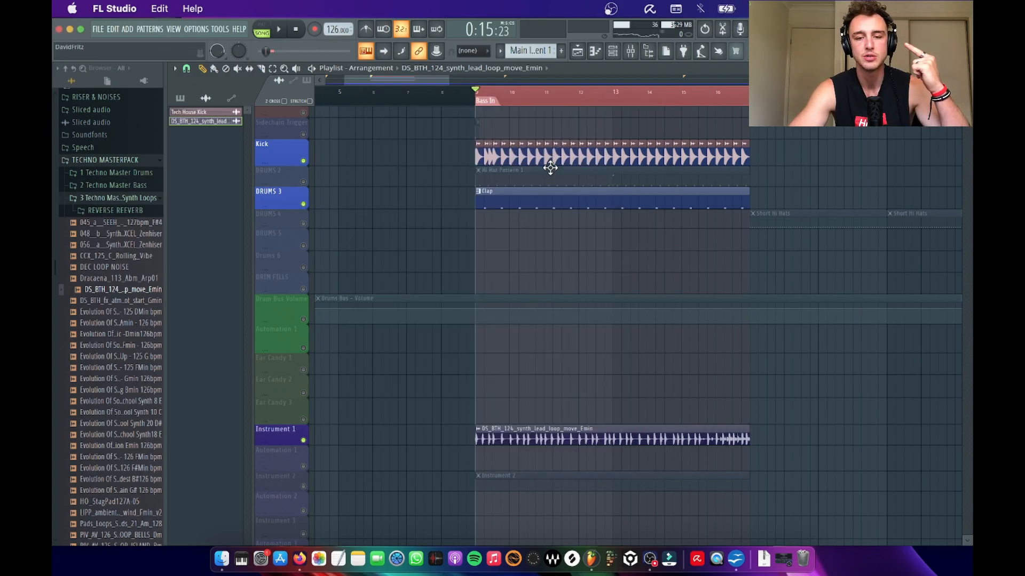
Step: Record a live midrange bass part over the kick into the Bassline pattern on the Bass 1 track
scroll(550, 167, right, 3)
key(space)
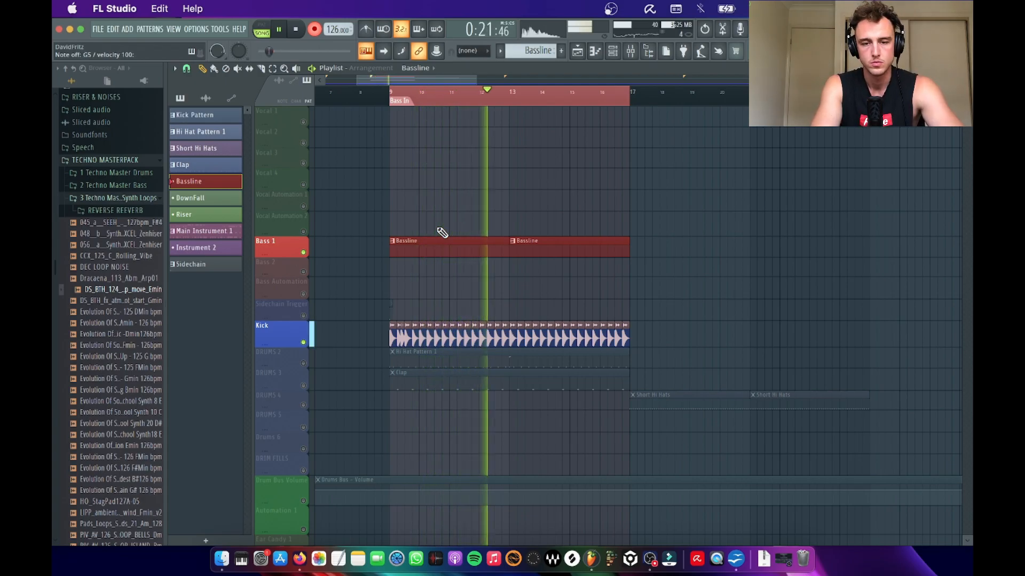
key(space)
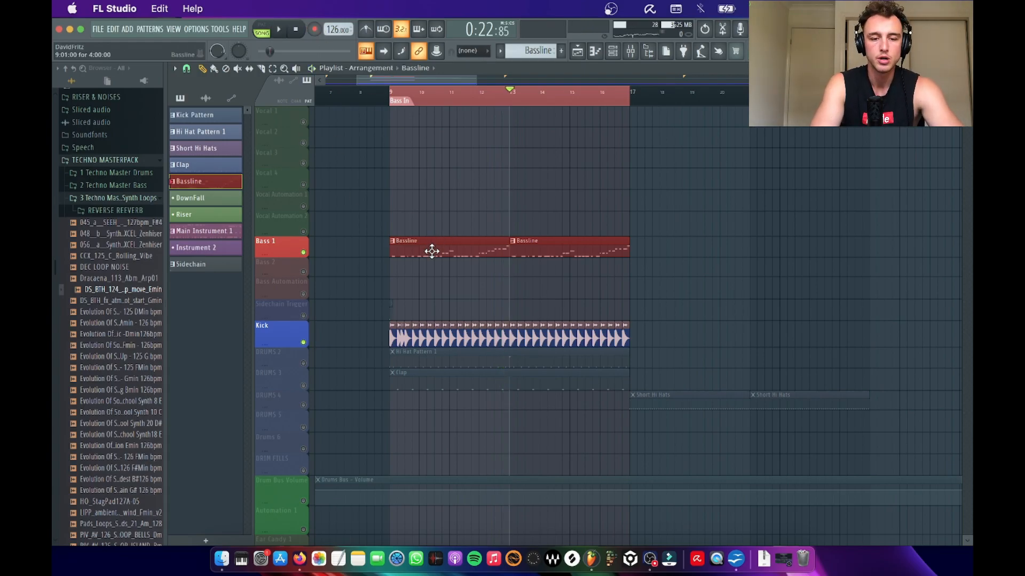
Step: Open the Bassline pattern's MIDRANGE BASS notes in the piano roll and quantize all of them
double_click(385, 257)
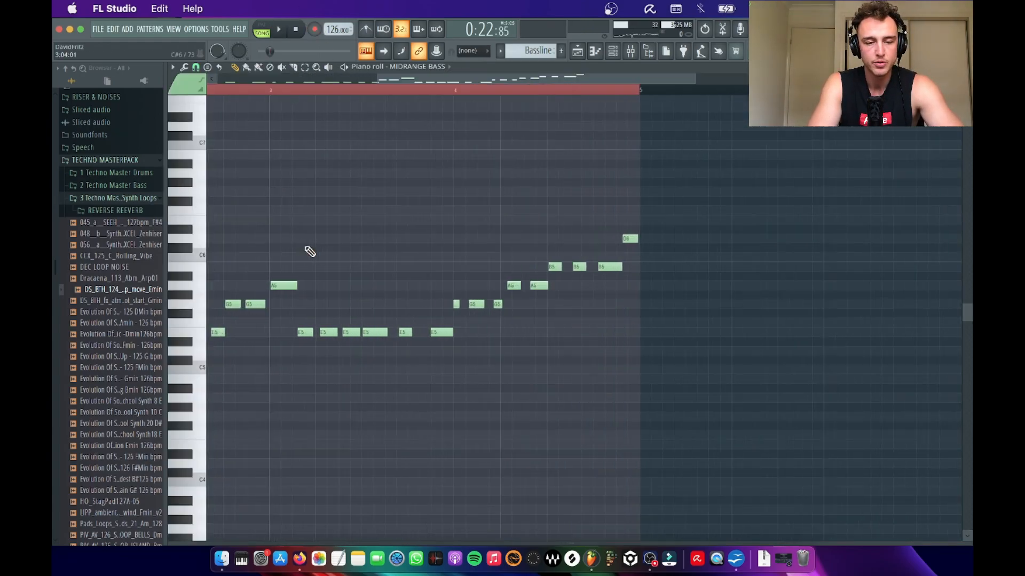
key(ctrl+a)
key(ctrl+q)
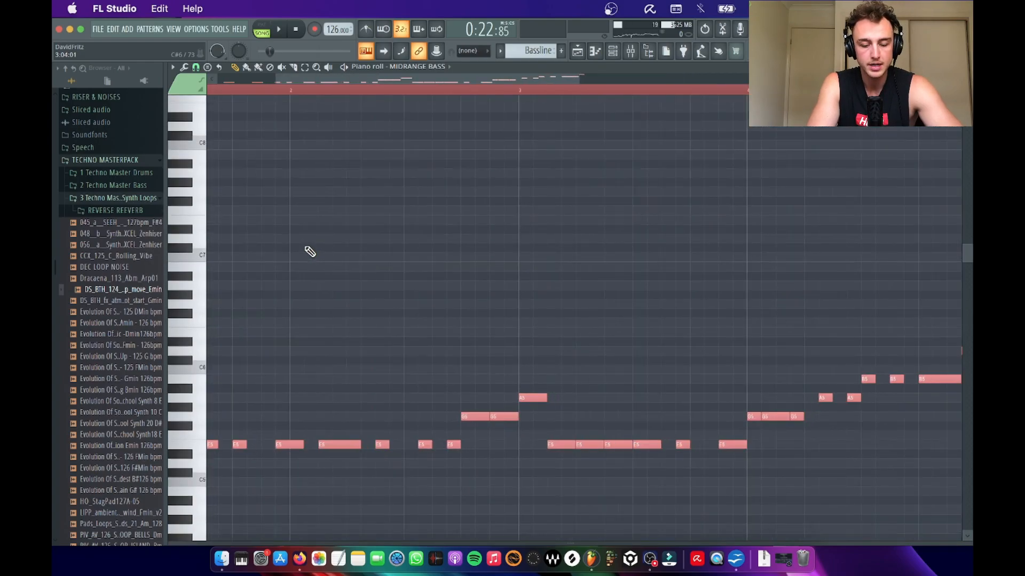
scroll(306, 243, down, 2)
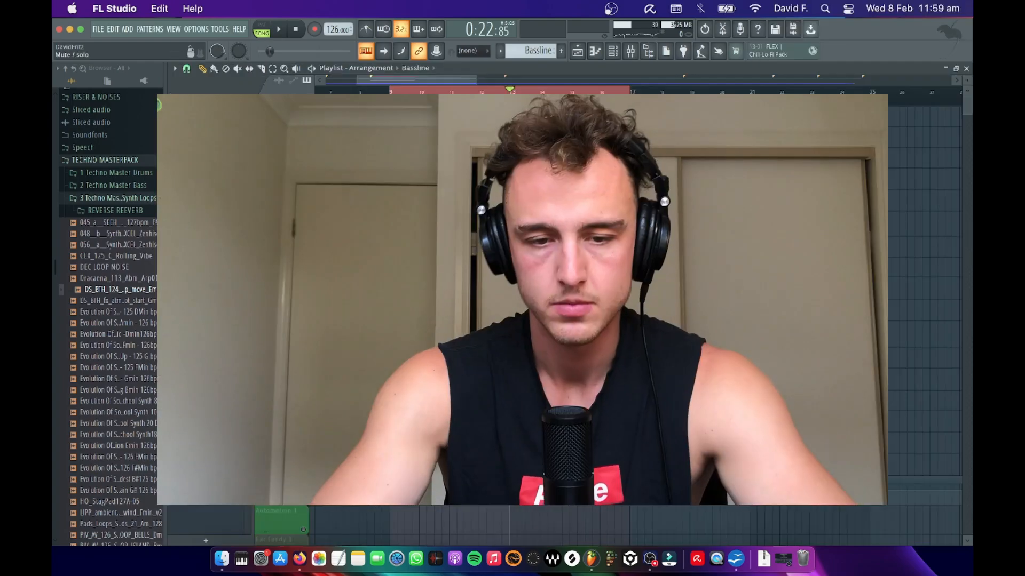
Step: Play back the quantized bassline in the arrangement together with the kick and clap
key(space)
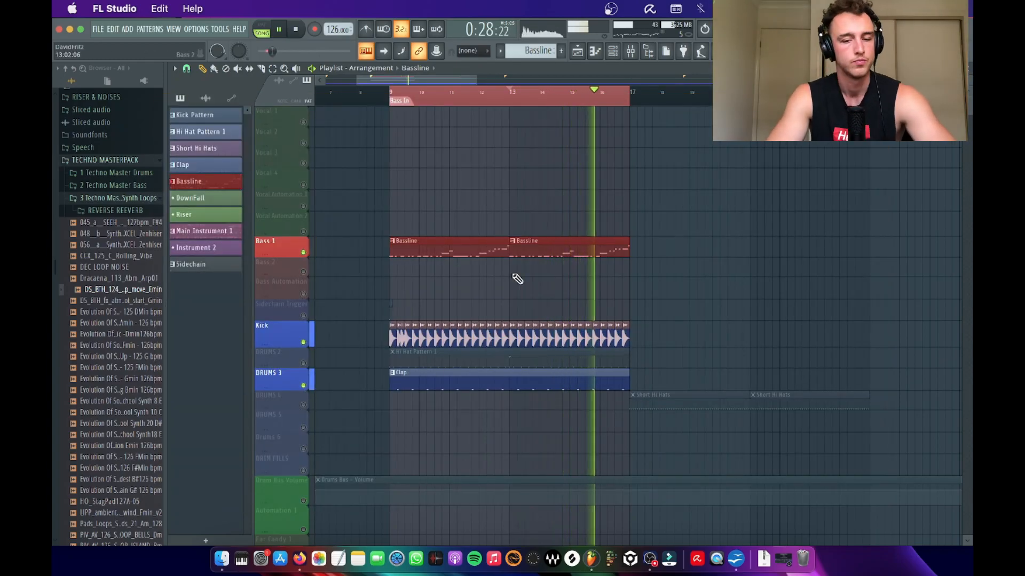
scroll(517, 278, down, 1)
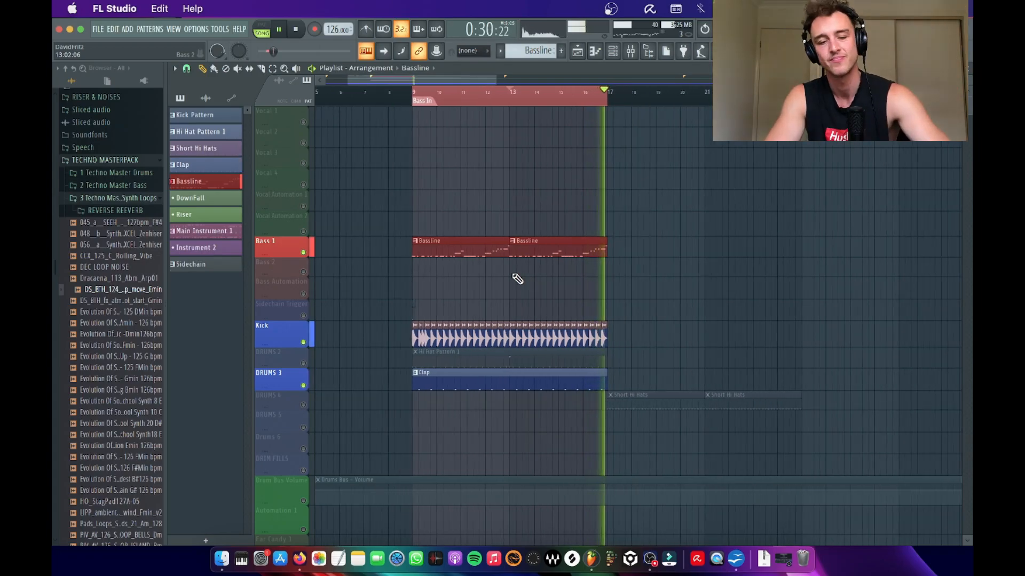
key(space)
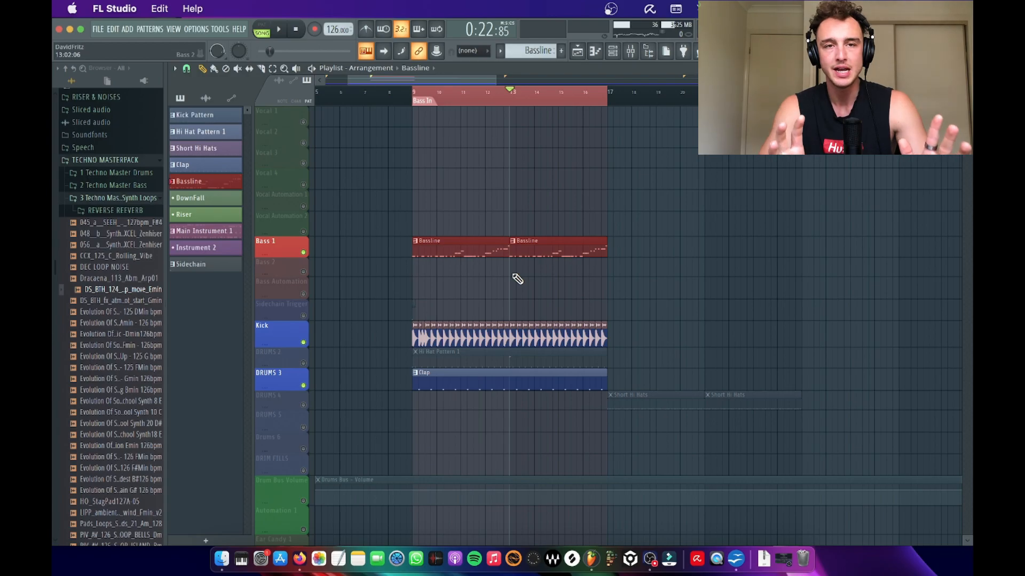
Step: Mute the Instrument 1 synth loop and play the arrangement with only the kick, hi-hat and clap tracks
scroll(449, 332, up, 3)
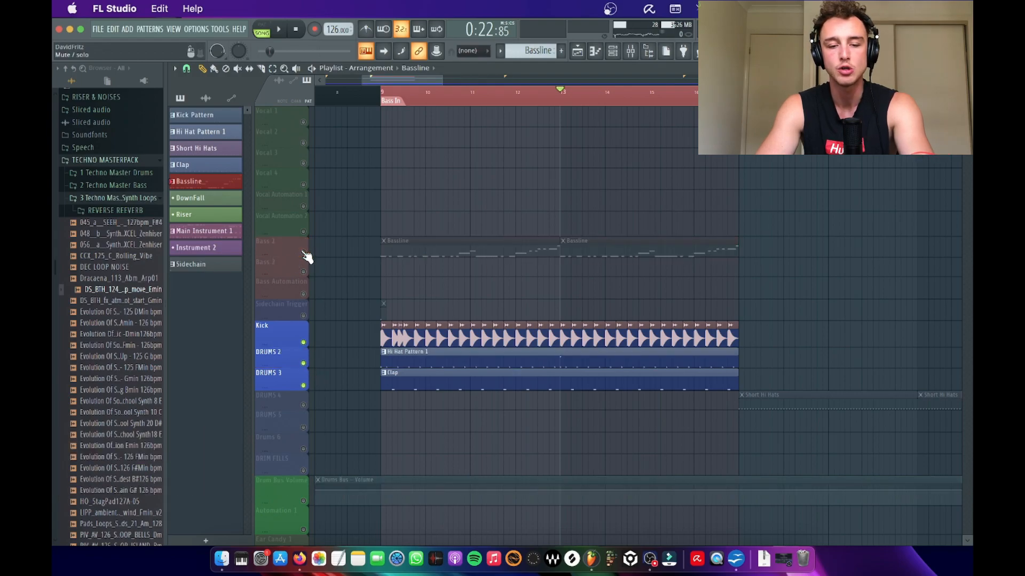
scroll(379, 382, down, 5)
scroll(373, 379, down, 5)
click(304, 348)
key(space)
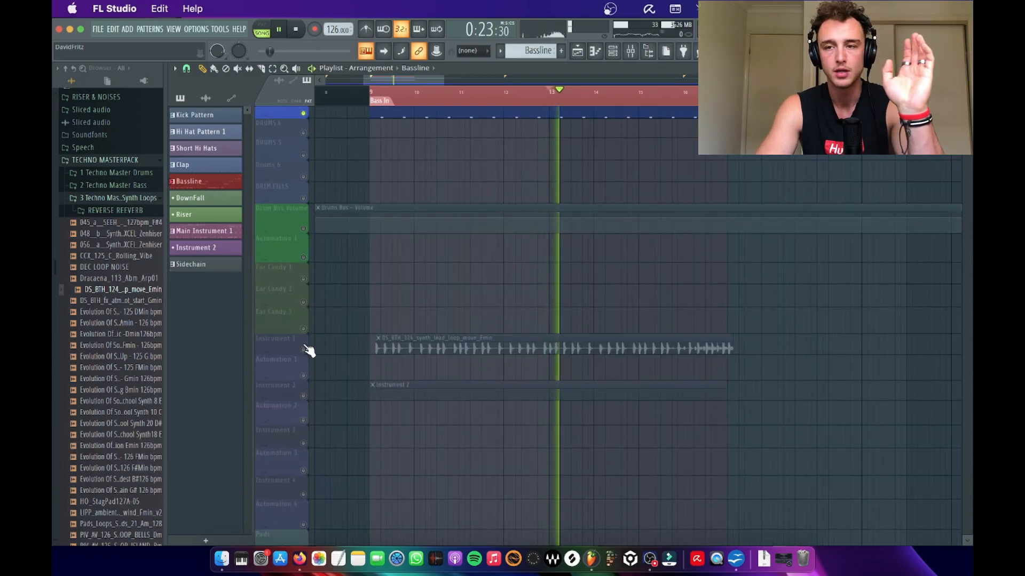
key(space)
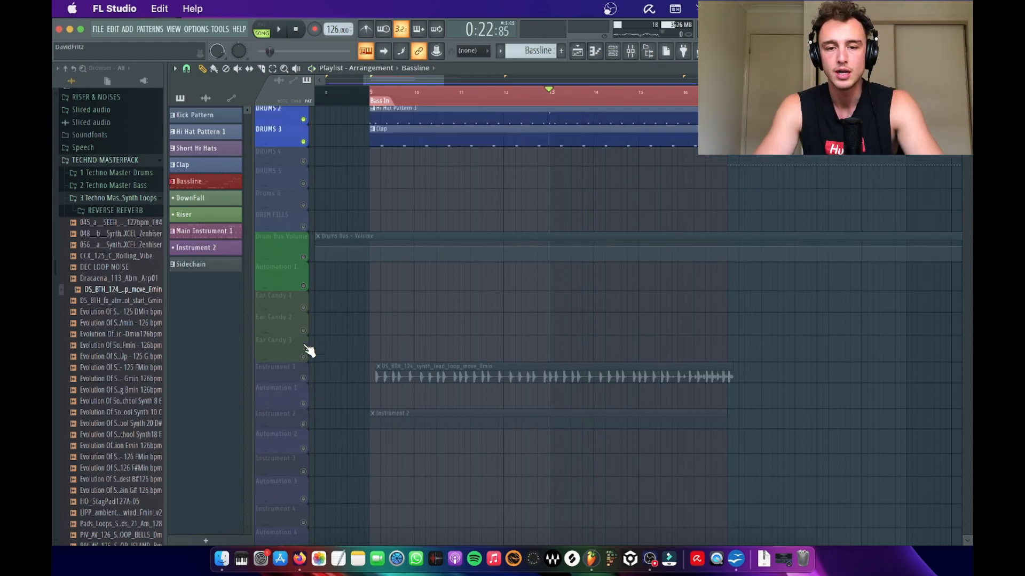
Step: Examine the sample settings and waveform of the Tech House Kick clip
scroll(308, 350, up, 5)
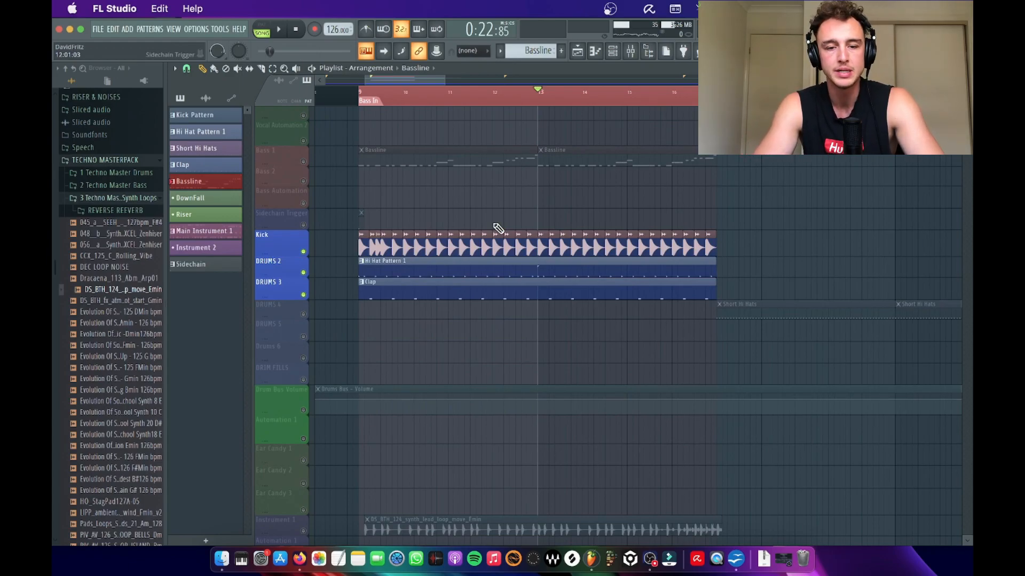
double_click(387, 247)
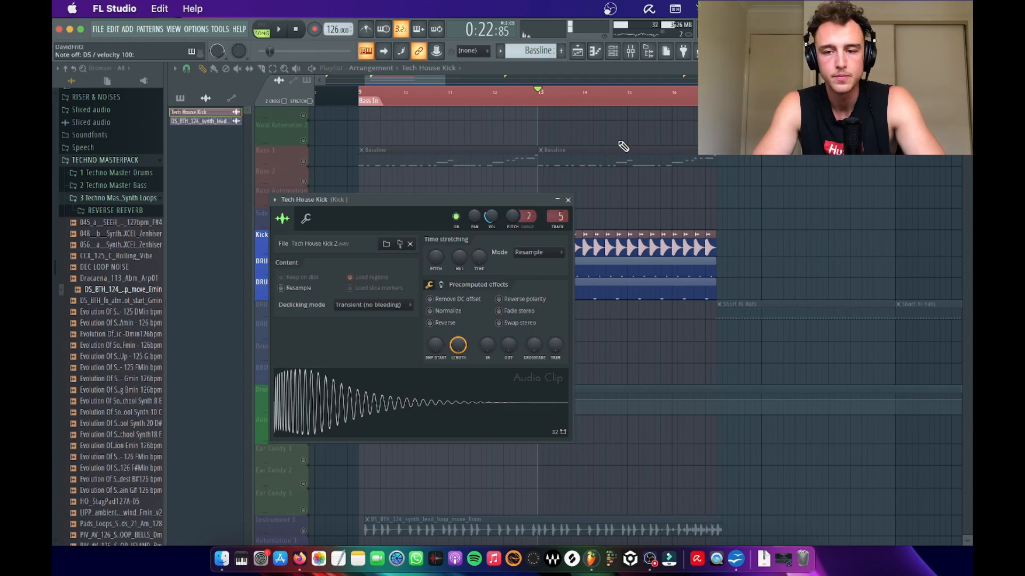
click(568, 200)
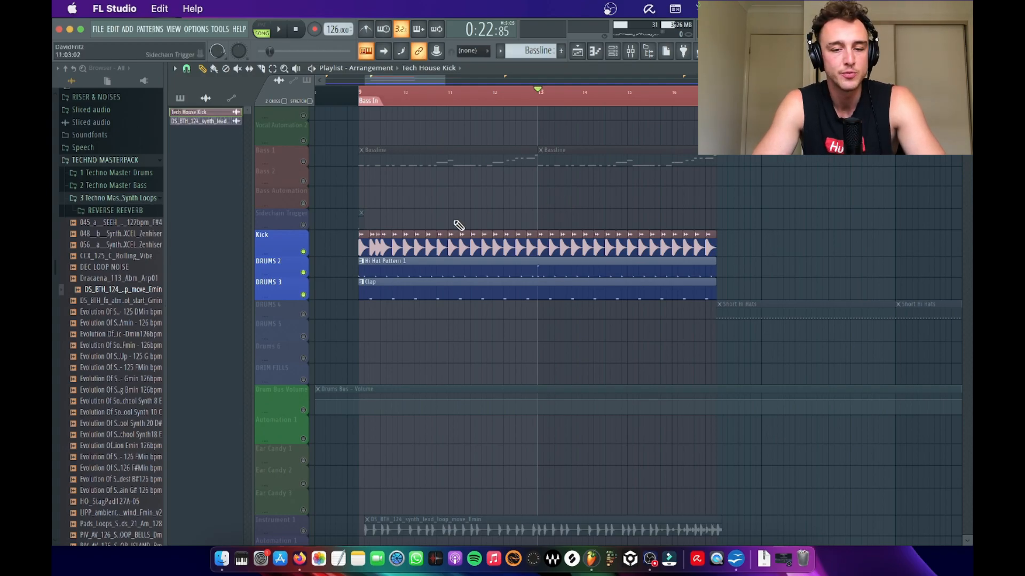
scroll(405, 216, up, 2)
scroll(406, 216, down, 2)
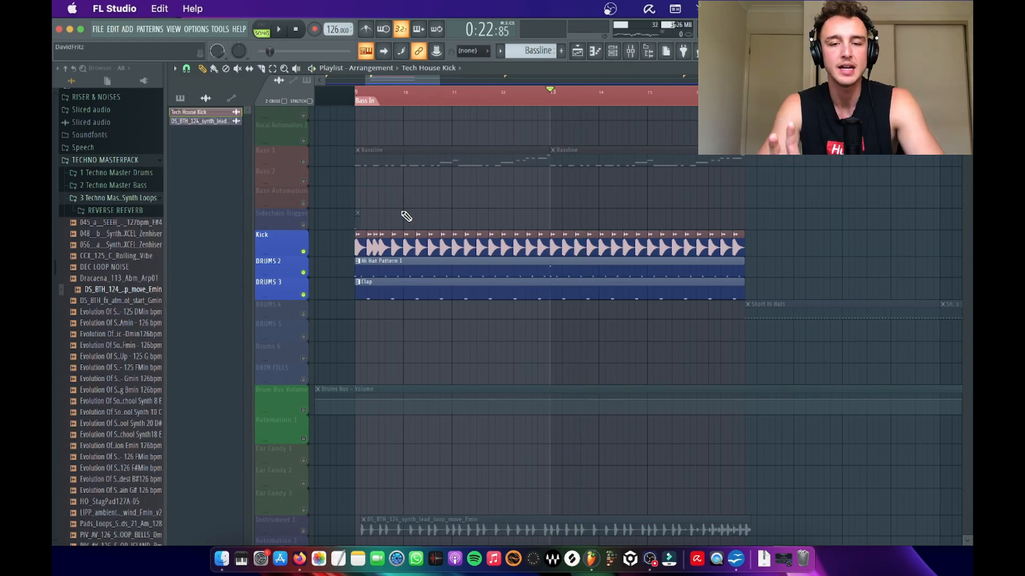
Step: Review the mixer's instrument tracks and the Serum #3 channel with its LD - Crunchy Saw preset
click(631, 50)
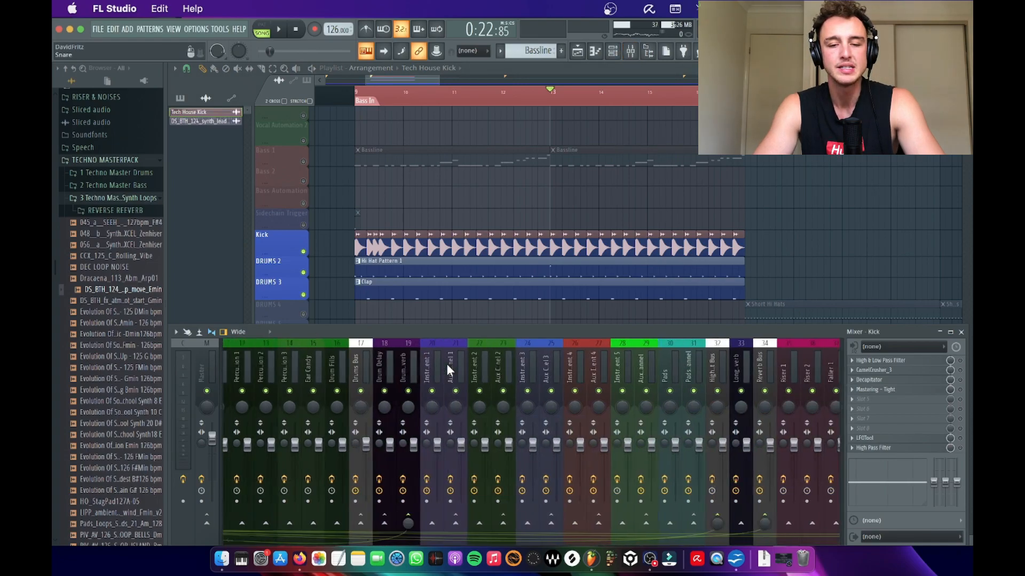
key(F9)
click(613, 51)
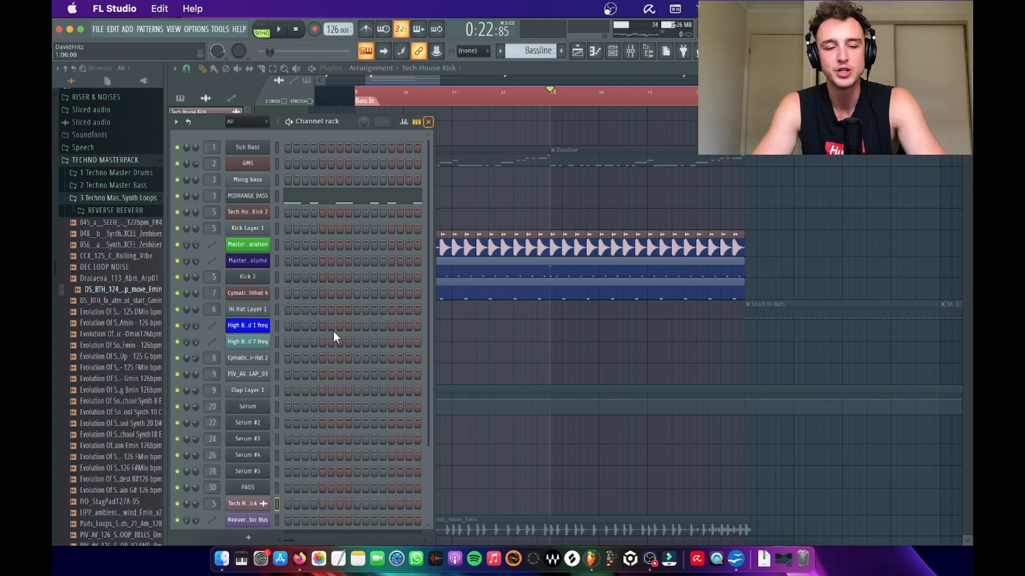
scroll(335, 337, down, 2)
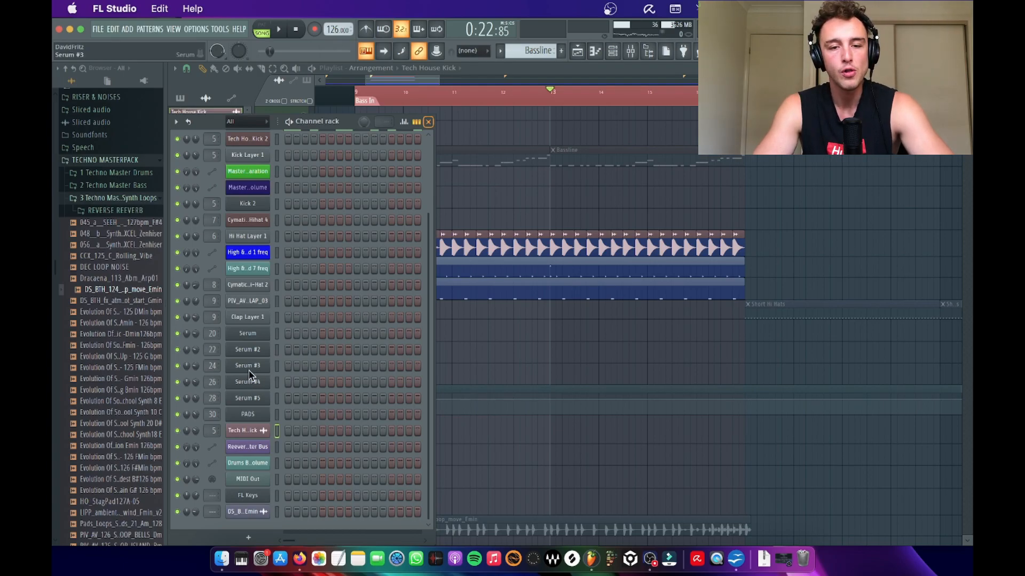
click(249, 367)
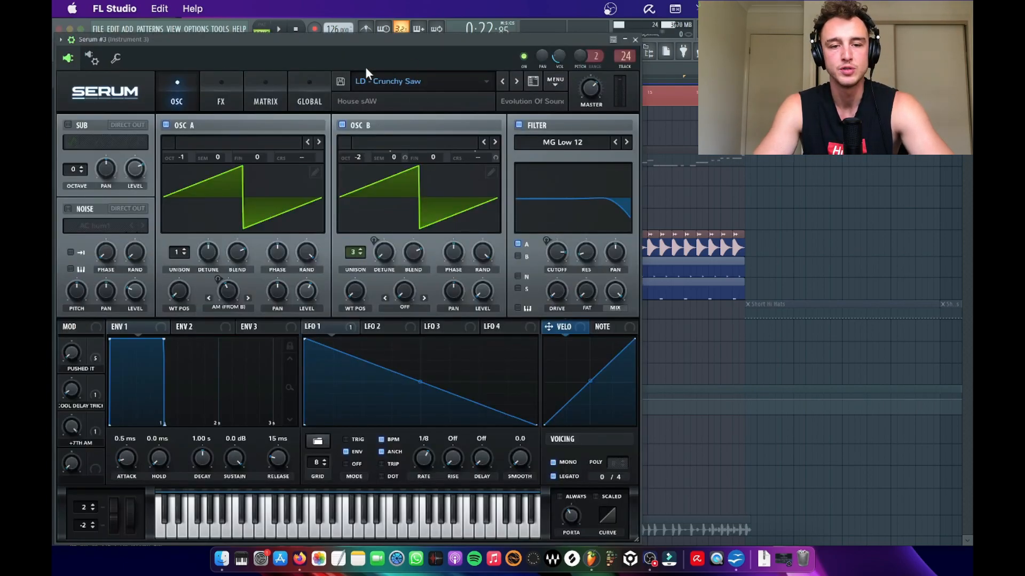
key(Escape)
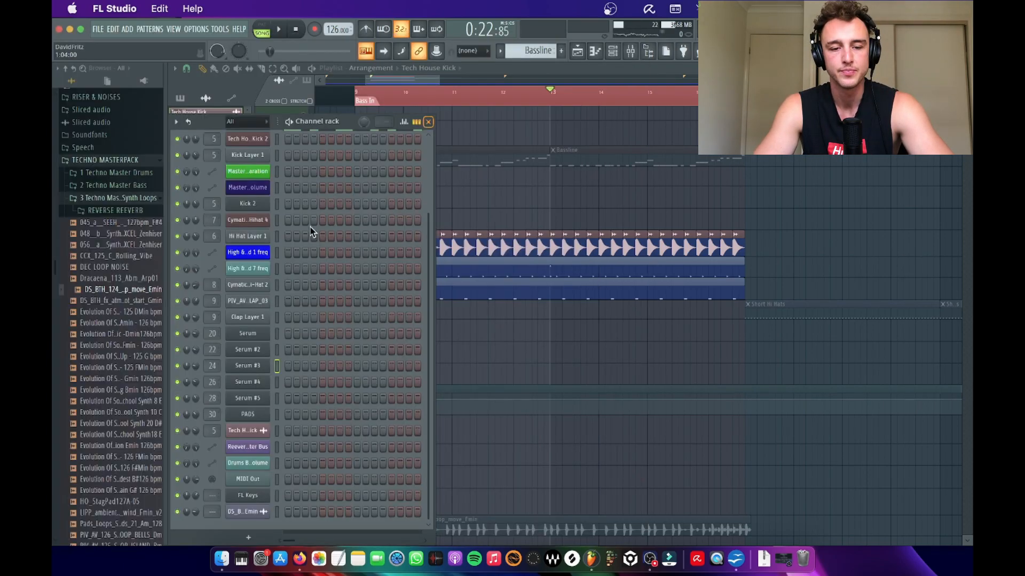
Step: Add a new Serum instrument channel and look over its preset categories
click(242, 535)
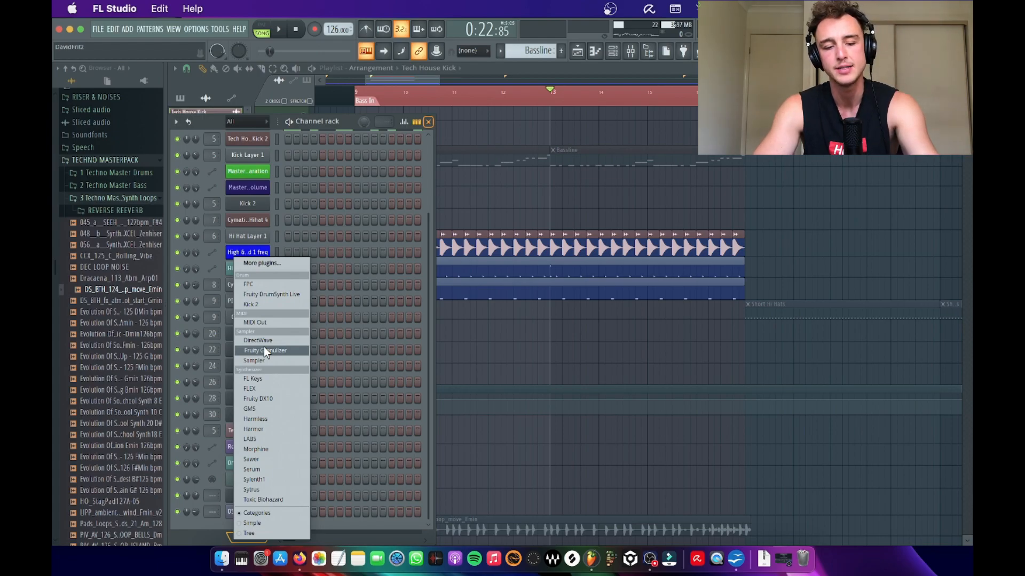
click(258, 471)
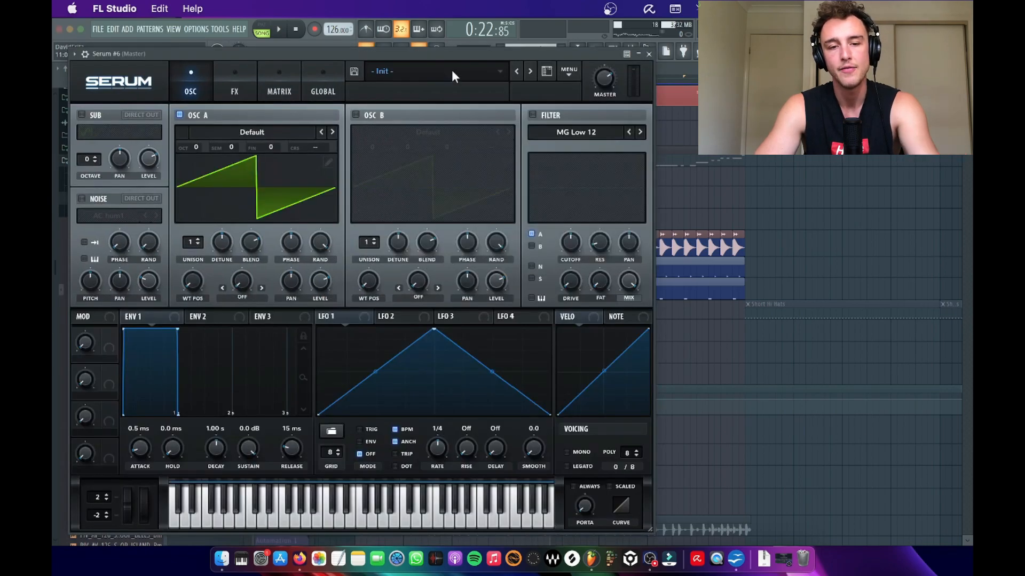
click(452, 71)
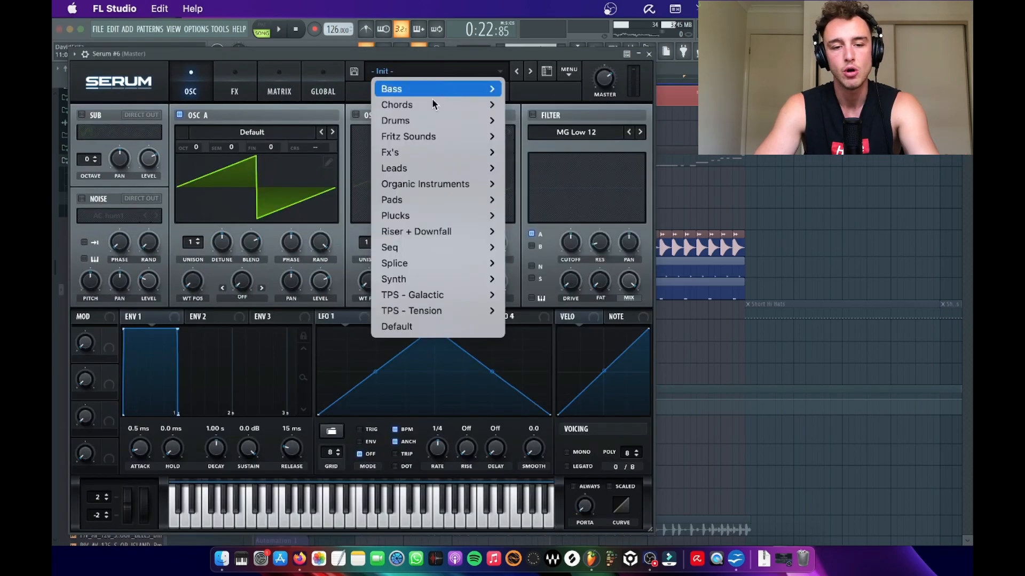
mouse_move(421, 188)
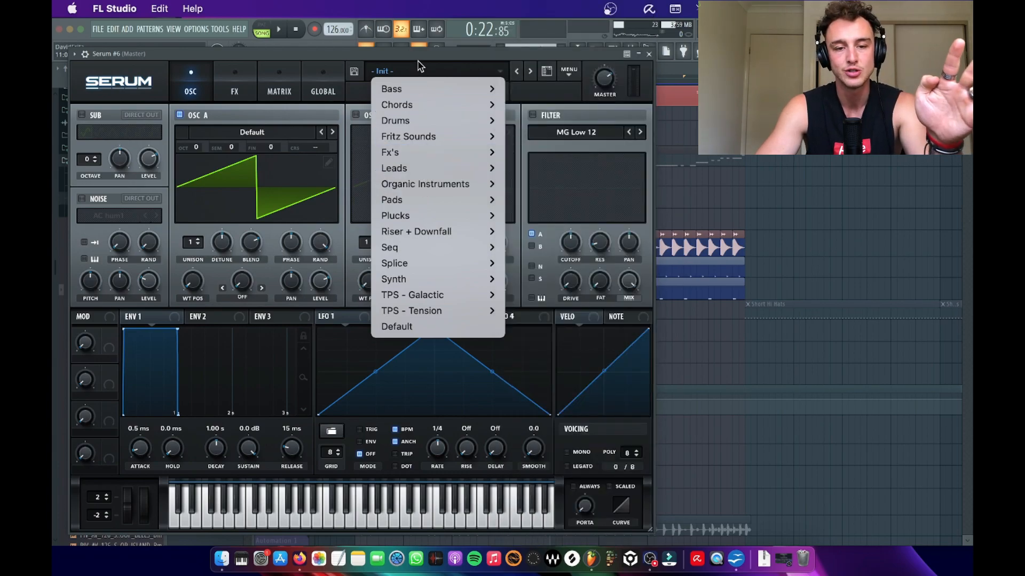
click(417, 60)
key(Escape)
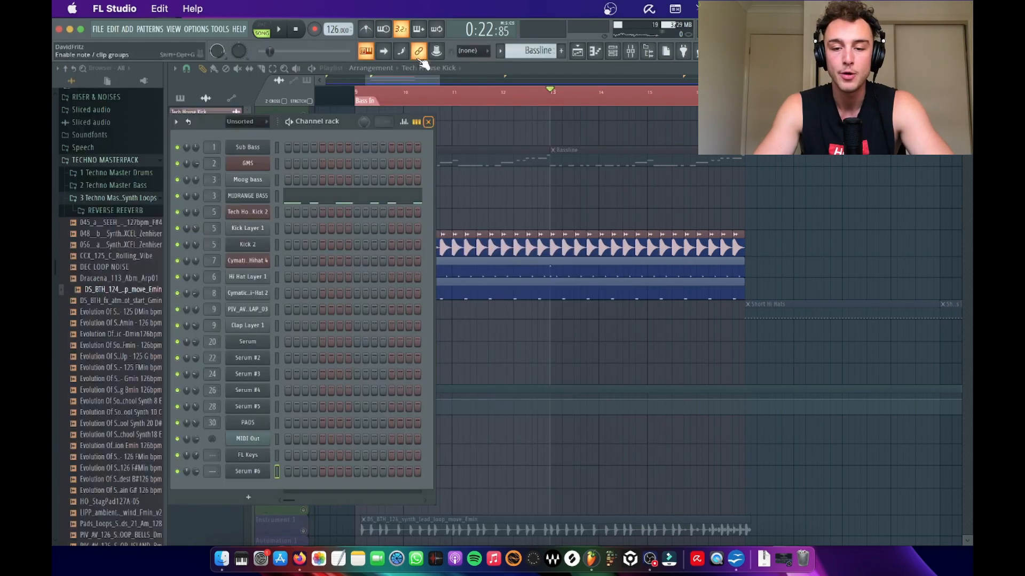
key(F6)
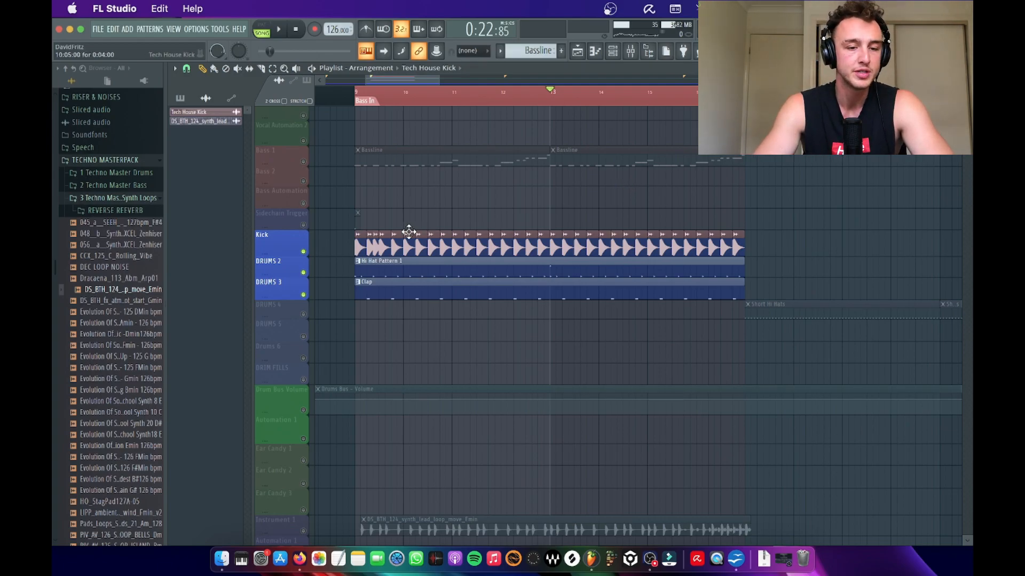
Step: Open the 1 Techno Master Drums folder of TECHNO MASTERPACK and look through its Drum Loops and Hi-hats folders
scroll(138, 327, down, 4)
scroll(103, 242, up, 12)
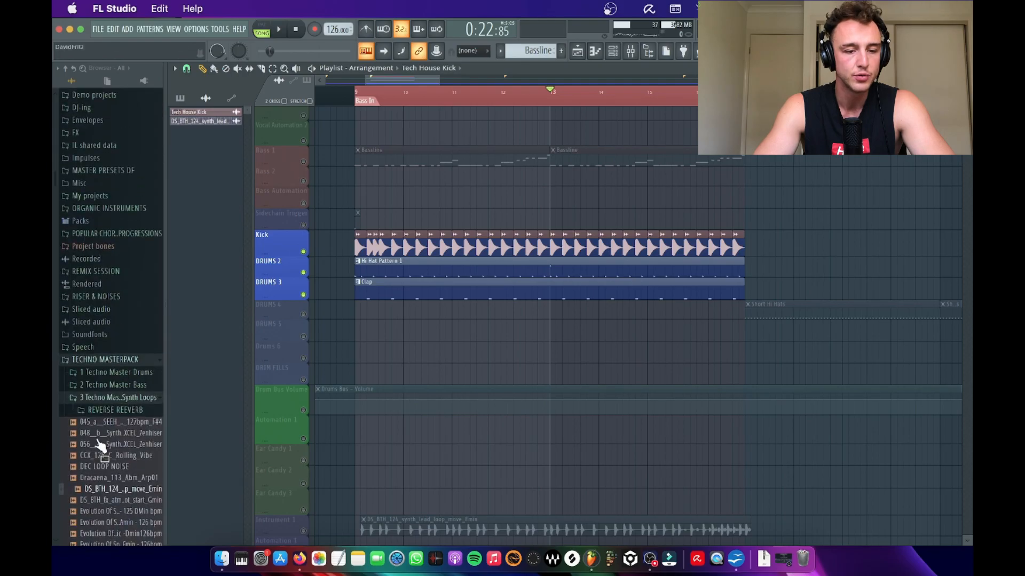
click(105, 374)
scroll(127, 419, down, 3)
click(106, 322)
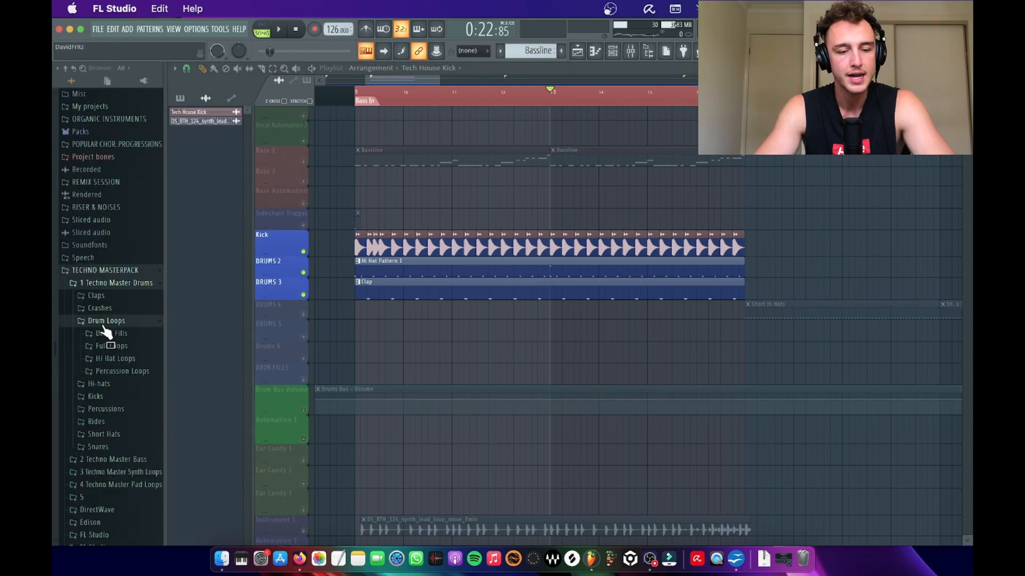
click(103, 326)
click(104, 331)
scroll(103, 330, down, 5)
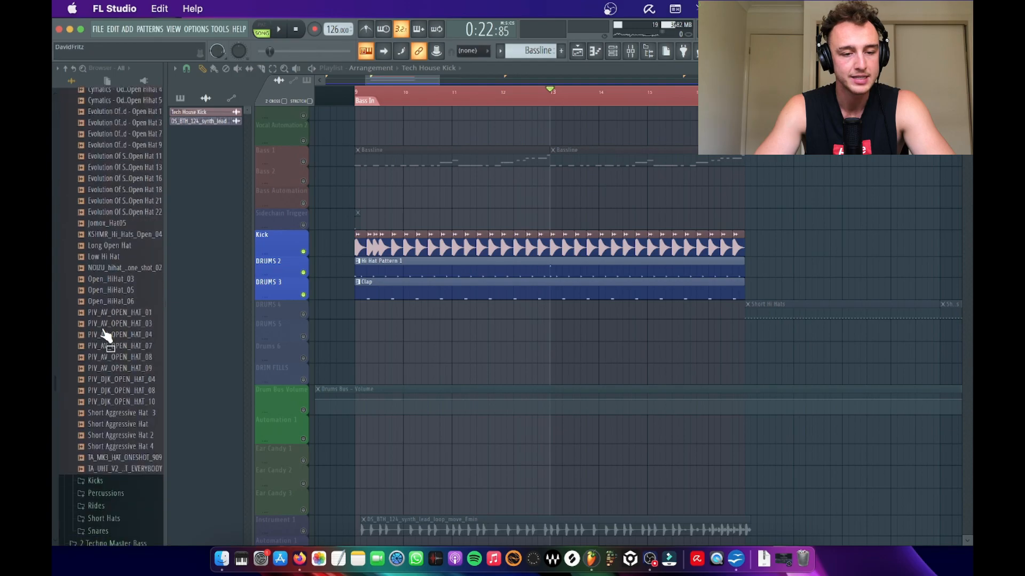
scroll(105, 335, up, 4)
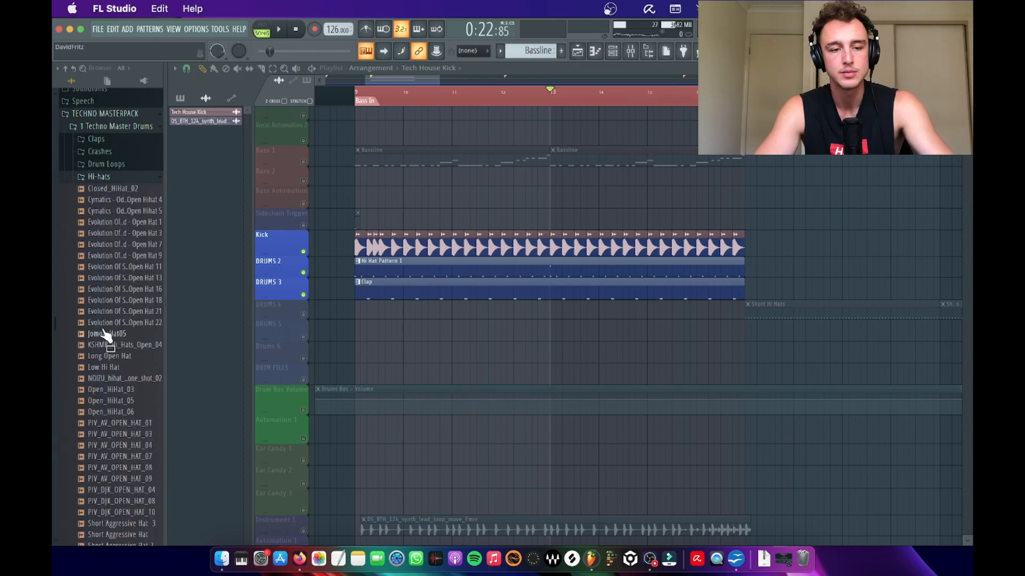
click(104, 179)
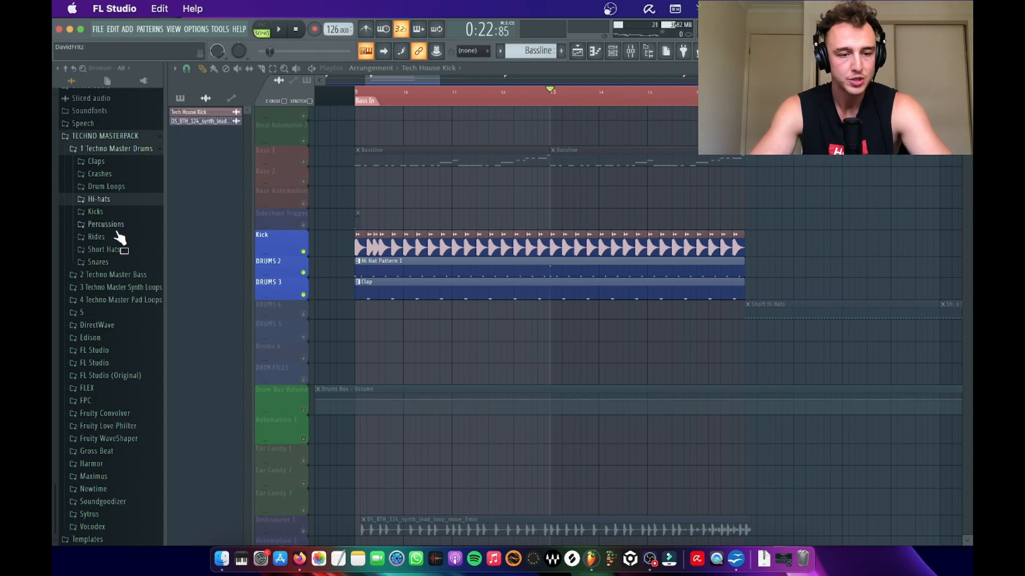
Step: Open the Kicks folder in 1 Techno Master Drums and look through its samples
click(96, 211)
scroll(109, 324, down, 3)
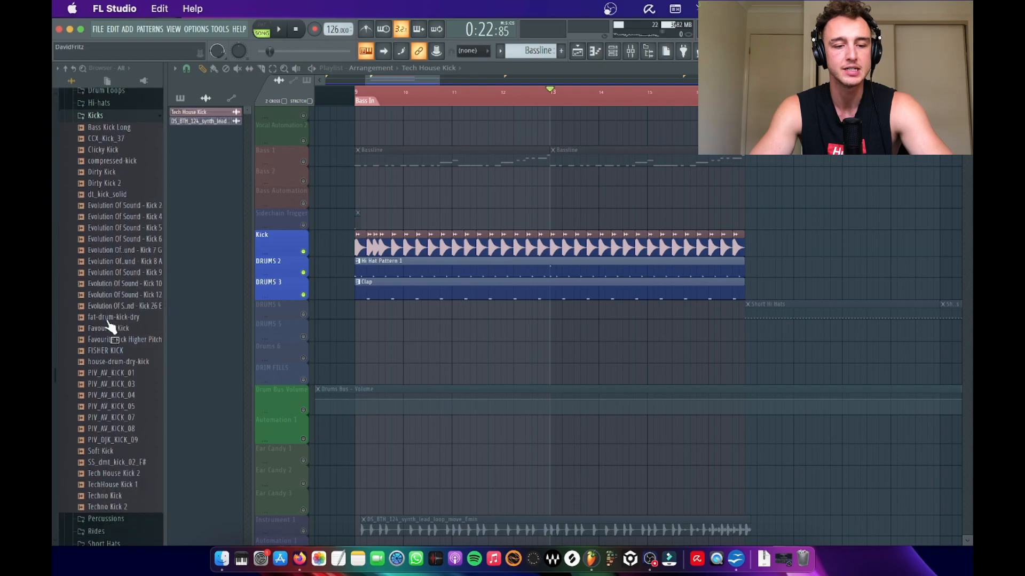
scroll(109, 325, up, 2)
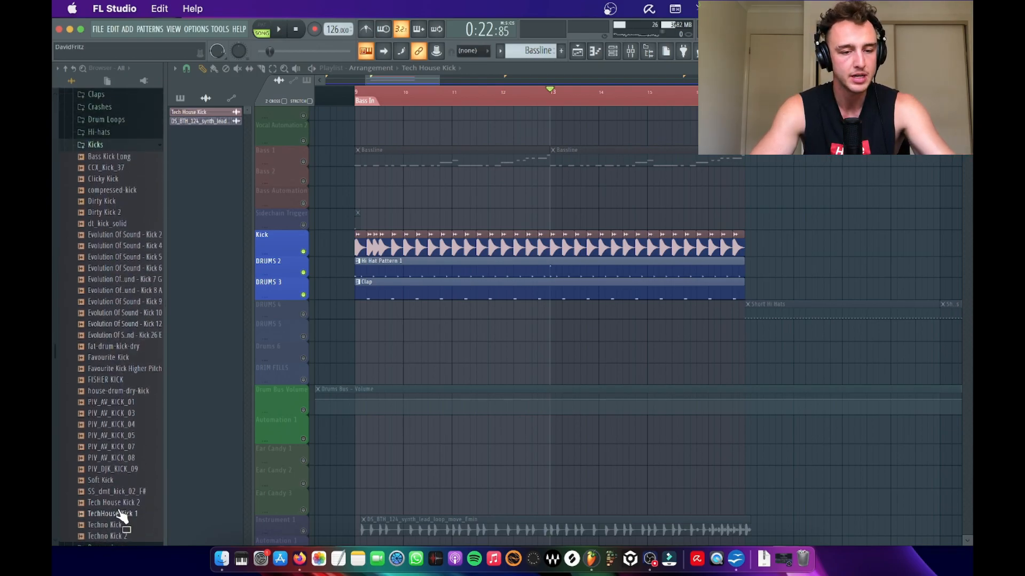
Step: Open the Kicks folder inside the Drums folder of the Packs library
scroll(147, 263, up, 10)
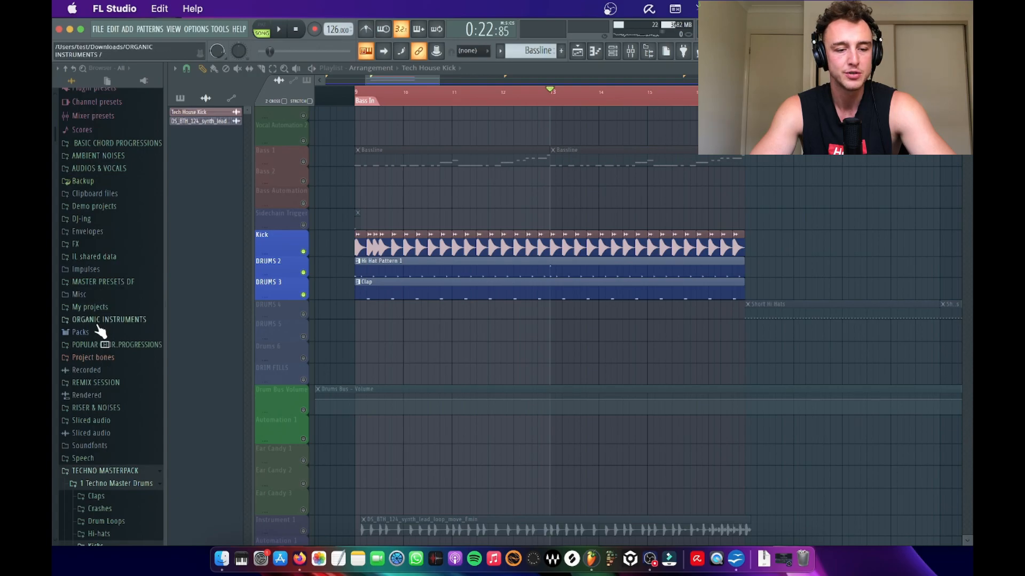
click(99, 334)
scroll(94, 341, down, 2)
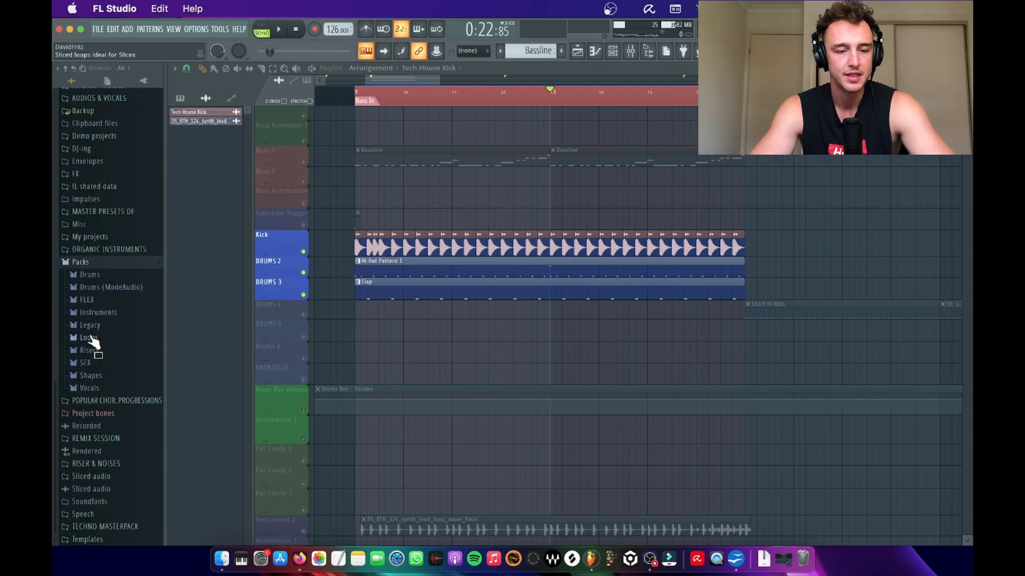
click(92, 277)
click(102, 316)
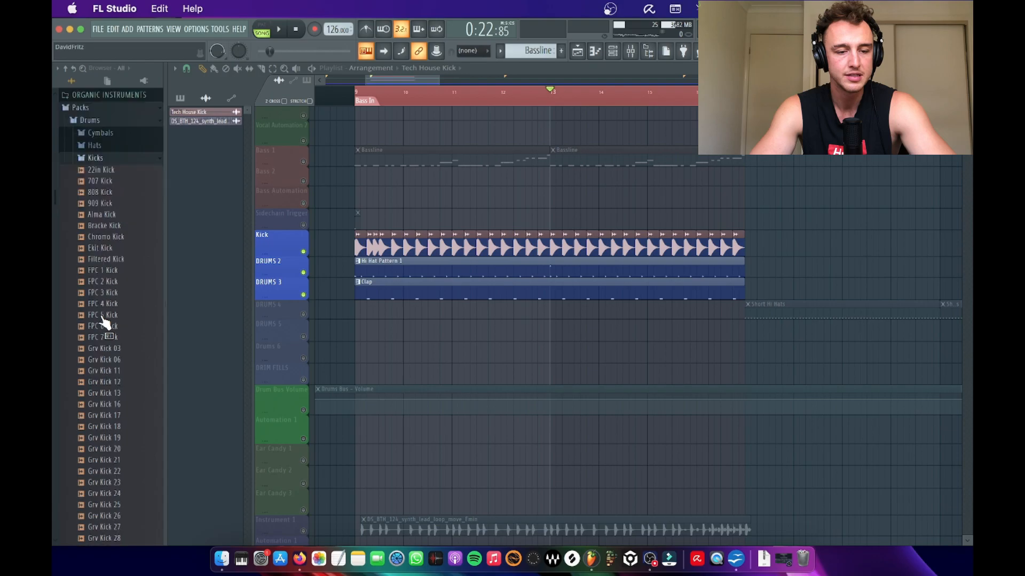
Step: Look through the Packs kick samples and audition several of the Monster Kick sounds, including Monster Kick 028
scroll(102, 317, down, 15)
scroll(101, 317, up, 3)
click(102, 317)
key(Up)
key(Up)
key(Up)
key(Up)
key(Up)
key(Up)
key(Up)
key(Up)
key(Up)
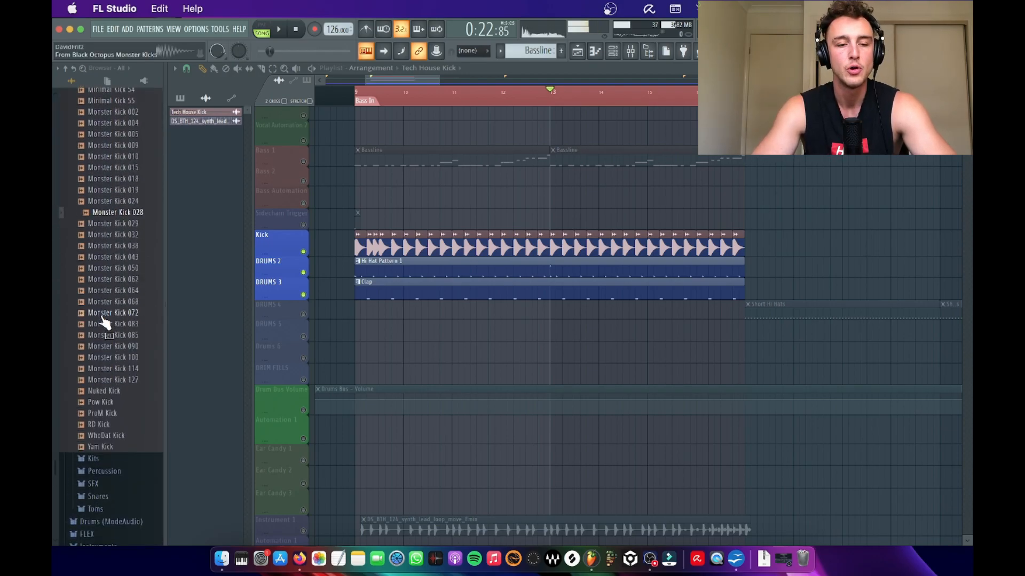
Step: Collapse the Packs folder and review the bass, drum and synth loop tracks in the playlist during playback
scroll(105, 322, up, 8)
click(102, 315)
scroll(104, 314, up, 6)
click(107, 304)
scroll(94, 214, up, 10)
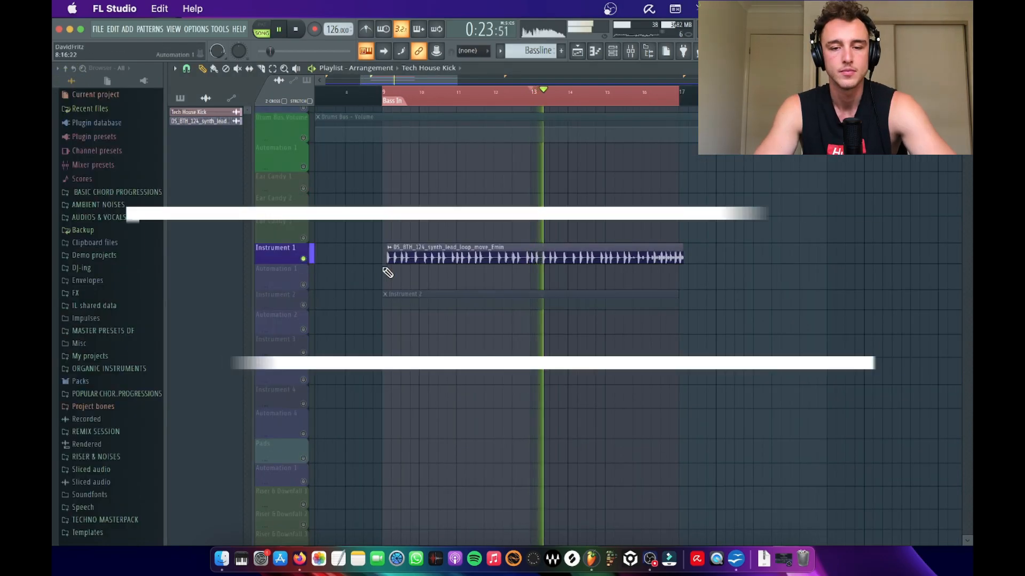
scroll(312, 299, up, 5)
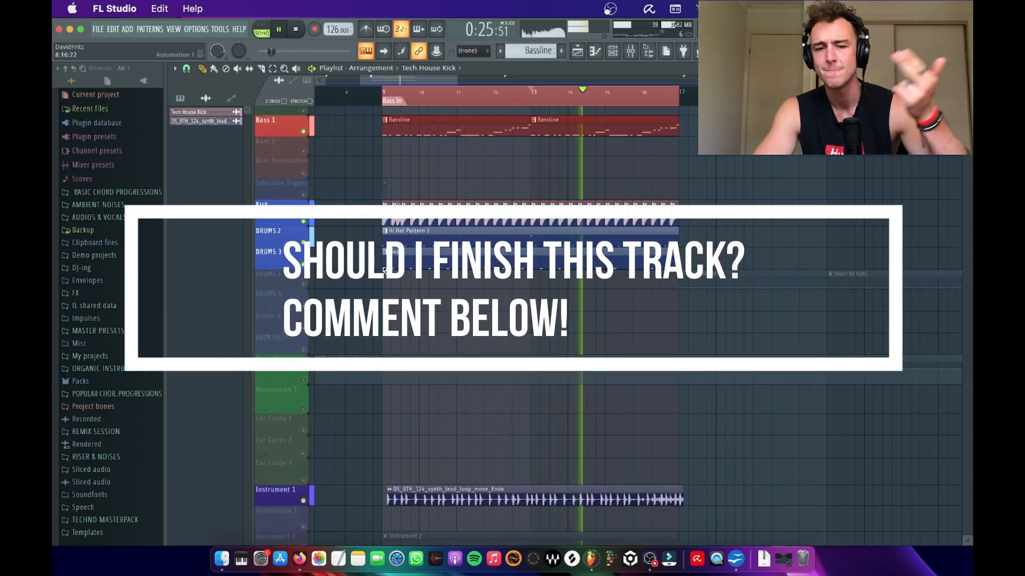